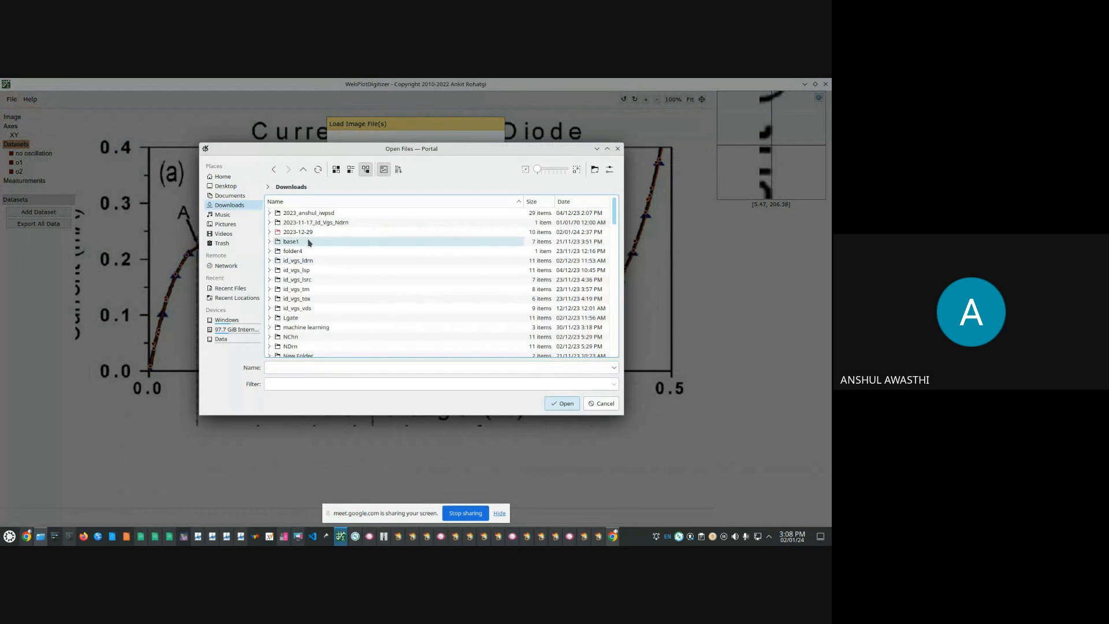
# Step: Load the image of the three-curve plot (327, 302, 300) from a subfolder of the 2023-12-29 downloads folder
pyautogui.doubleClick(297, 232)
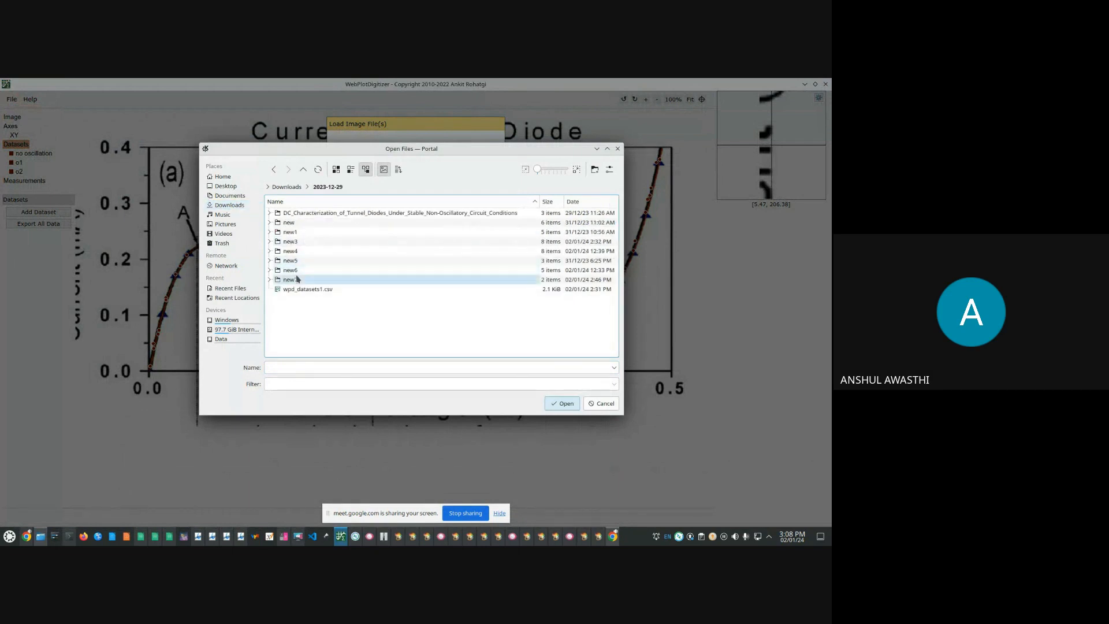
pyautogui.doubleClick(297, 280)
pyautogui.doubleClick(297, 215)
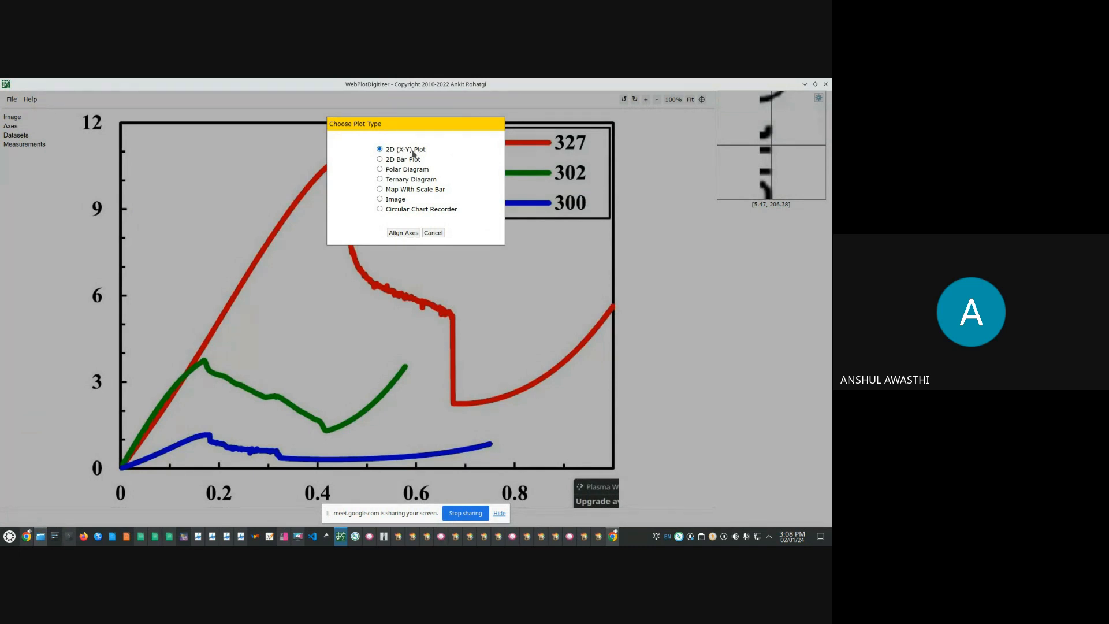
# Step: Set up a 2D (X-Y) plot and mark X1 and Y1 at the origin, X2 at the x-axis end, and Y2 at the y-axis top
pyautogui.click(403, 233)
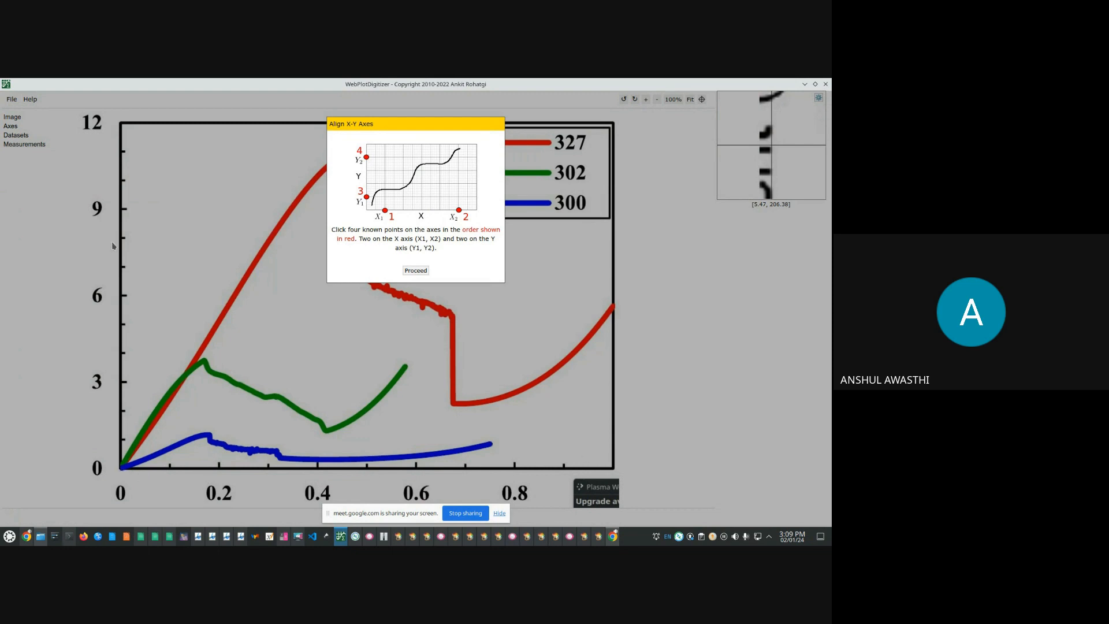
pyautogui.click(415, 270)
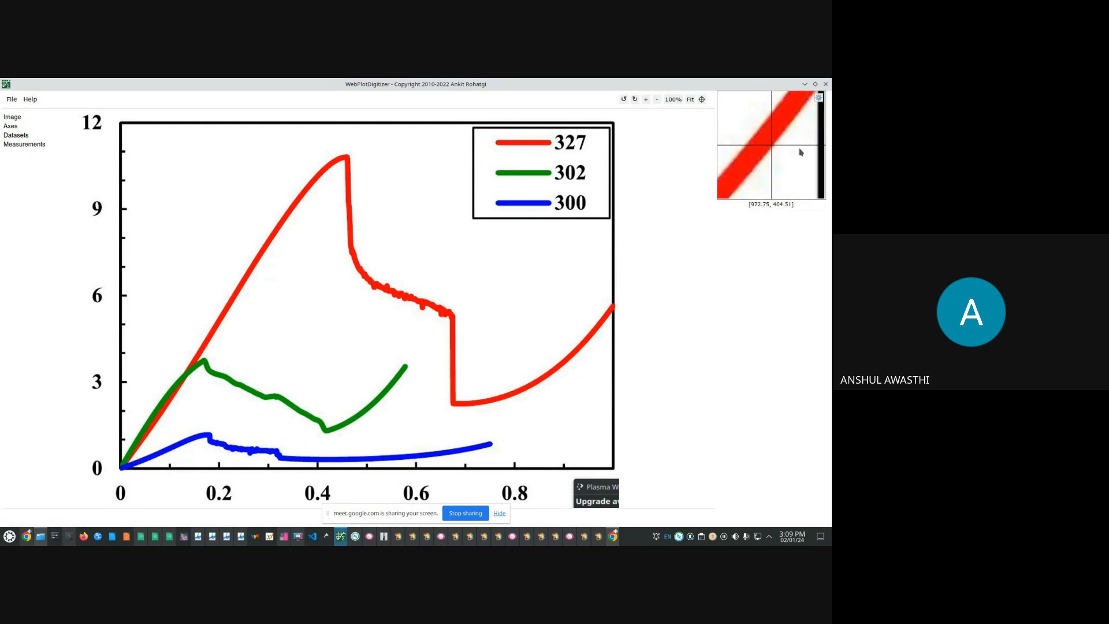
pyautogui.click(121, 466)
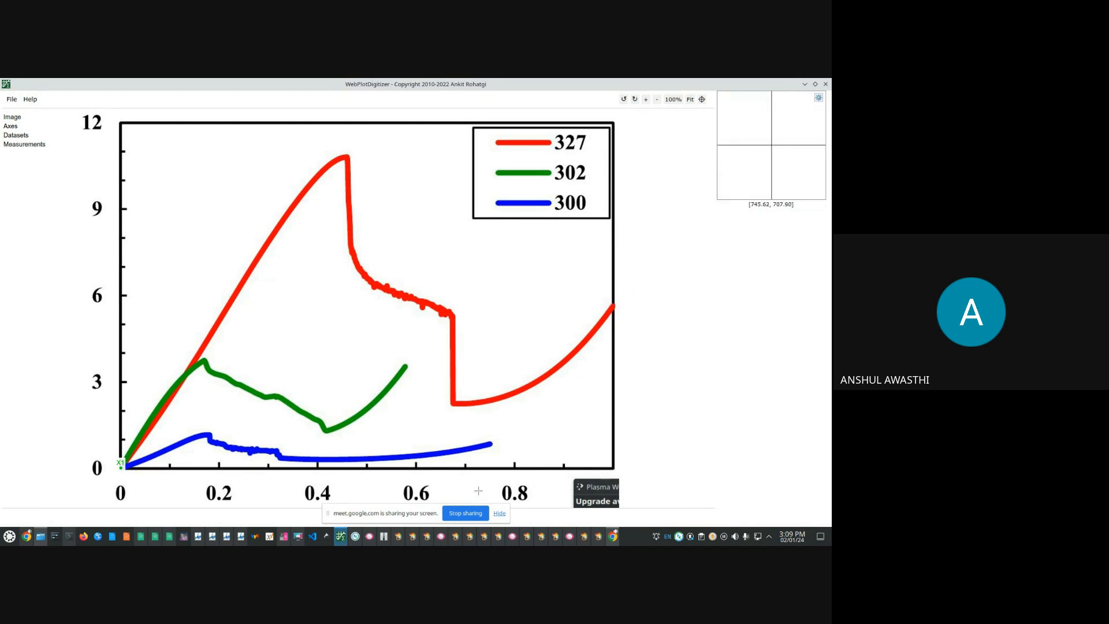
pyautogui.click(613, 468)
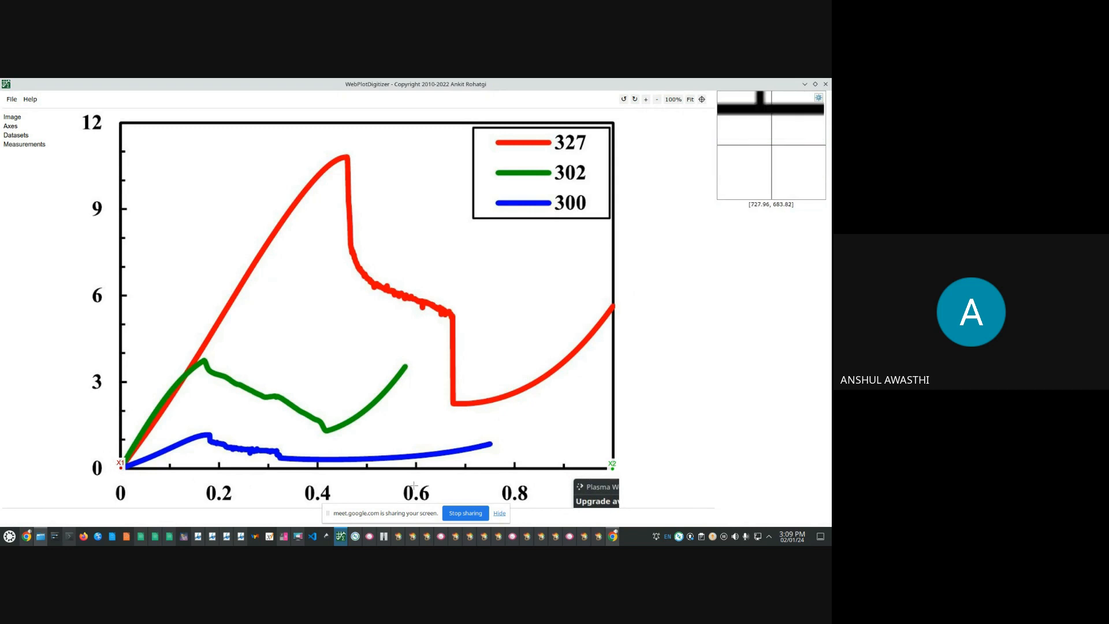
pyautogui.click(121, 467)
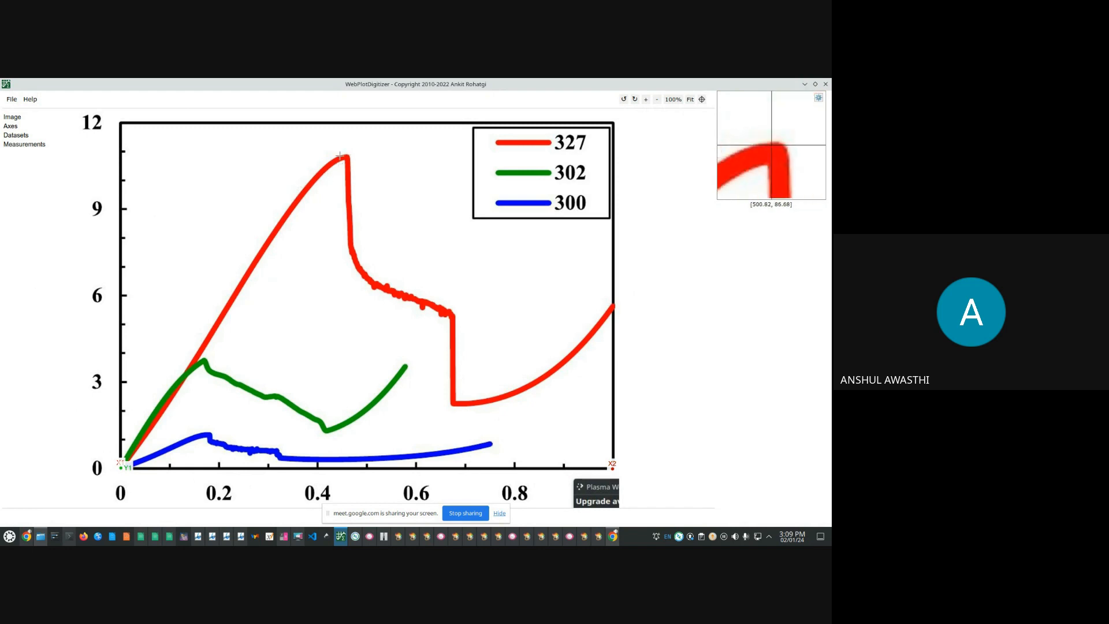
pyautogui.click(121, 123)
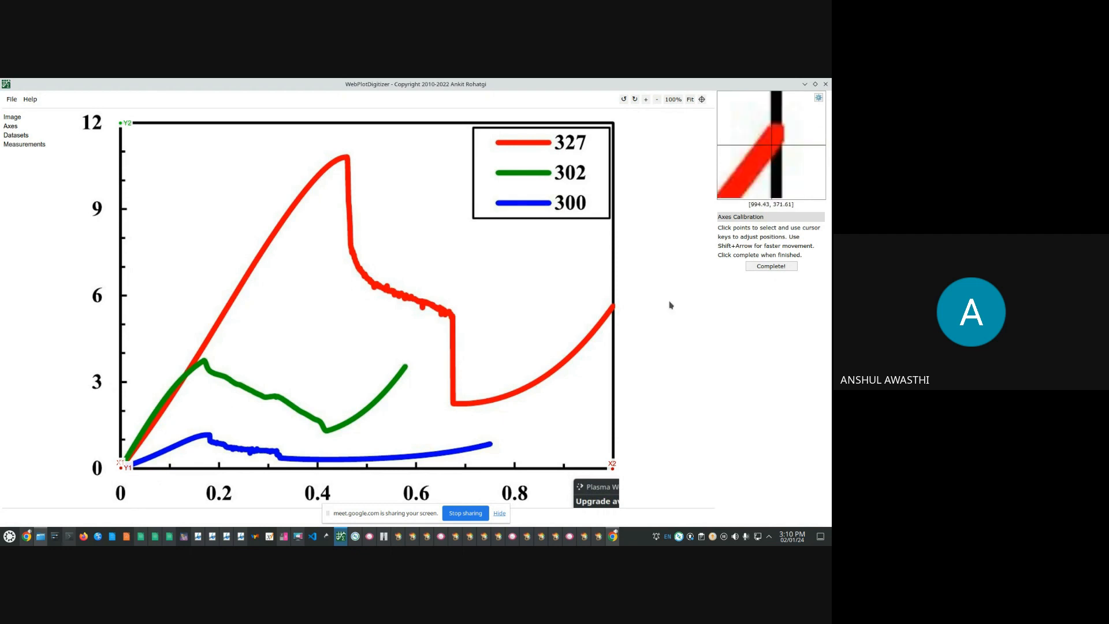
# Step: Calibrate the axes with X from 0 to 1.0 and Y from 0 to 12, keeping rotation correction skipped
pyautogui.click(781, 269)
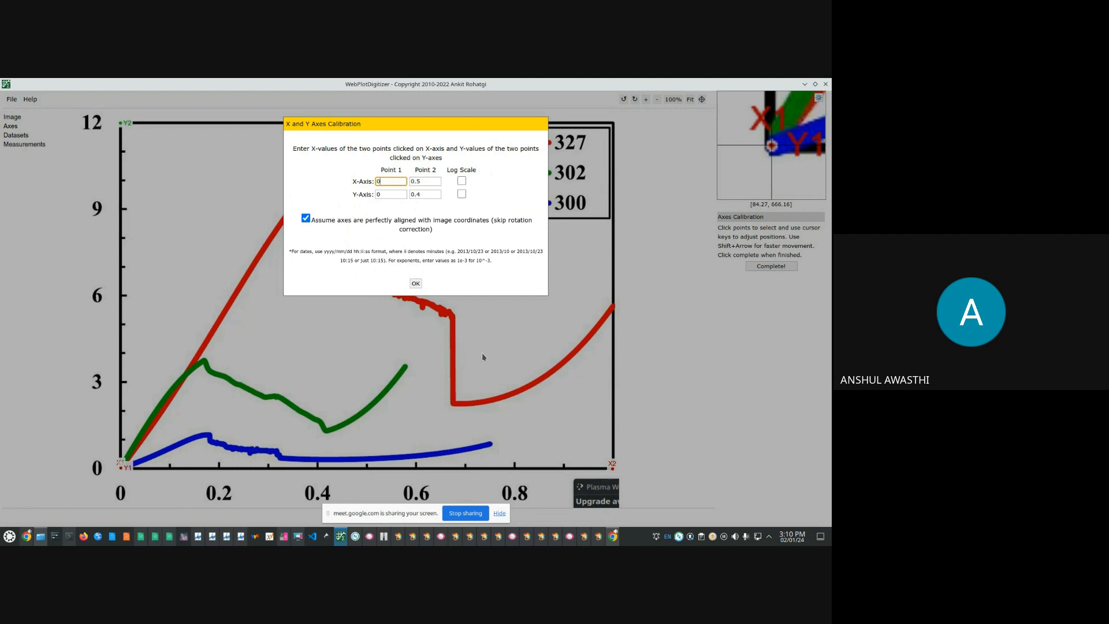
pyautogui.click(426, 182)
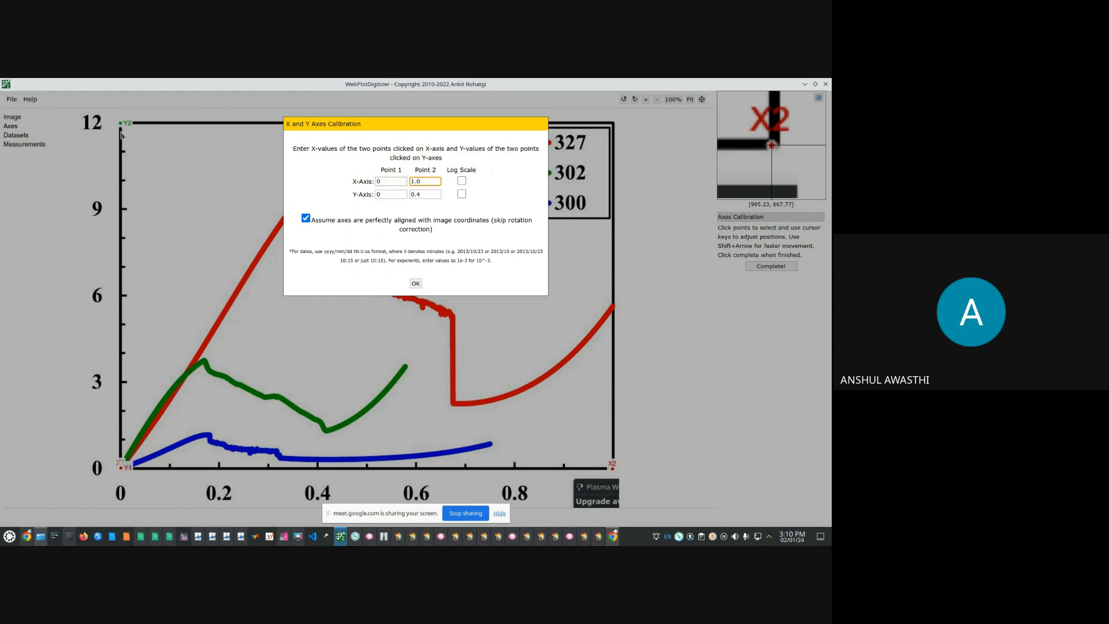
pyautogui.click(421, 194)
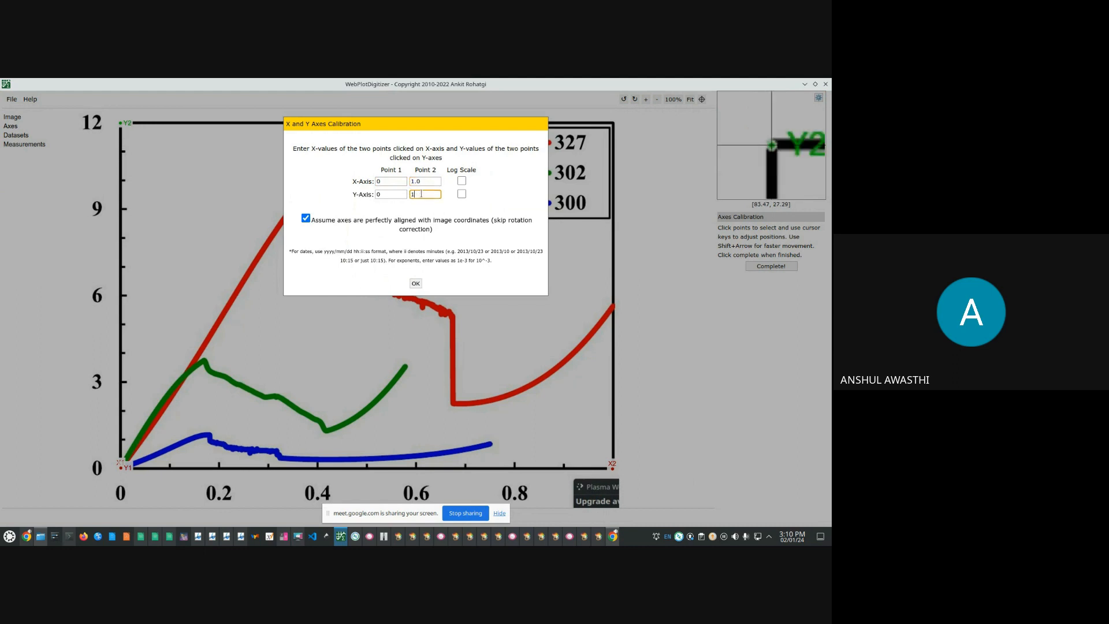
pyautogui.click(415, 283)
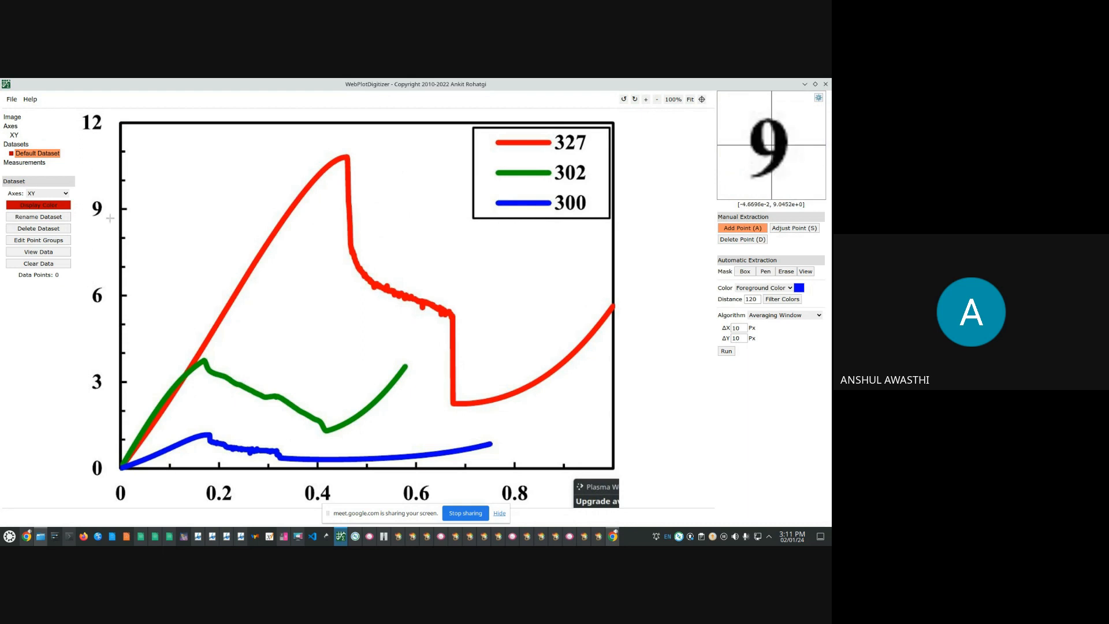
# Step: Add a single dataset named 327
pyautogui.click(17, 144)
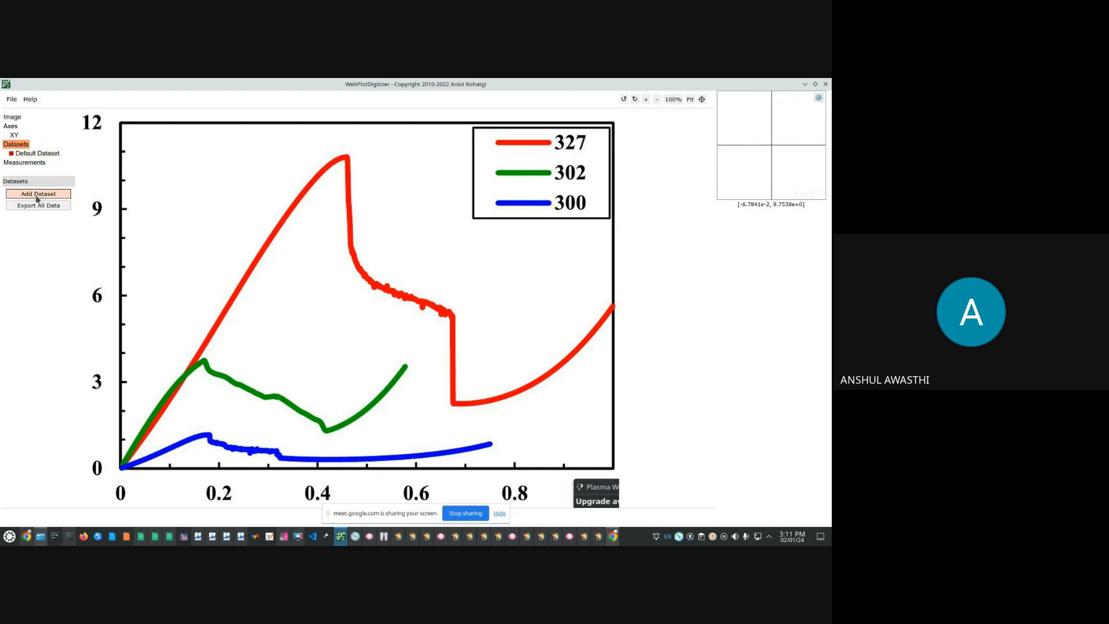
pyautogui.click(37, 194)
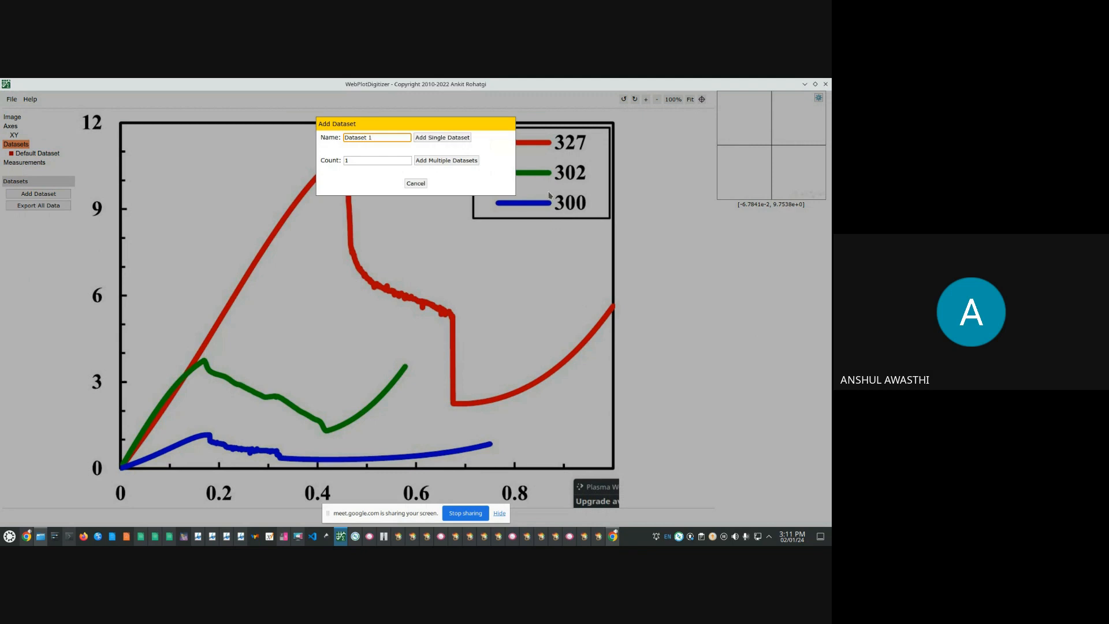
pyautogui.press('BackSpace')
pyautogui.press('BackSpace')
pyautogui.press('BackSpace')
pyautogui.press('BackSpace')
pyautogui.click(435, 138)
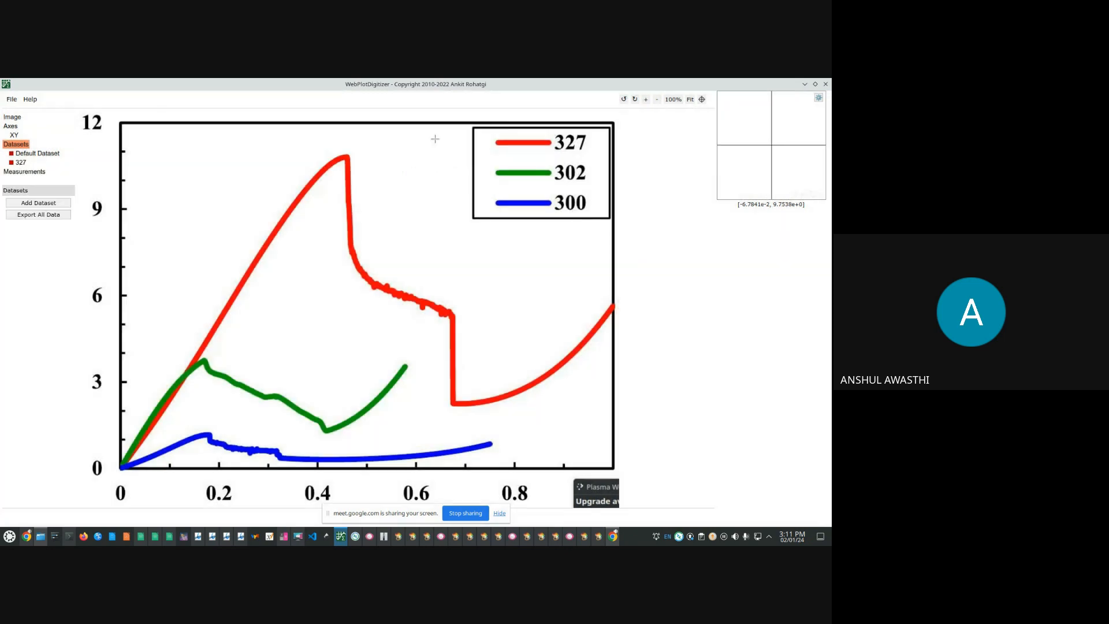
# Step: In dataset 327, place data points along the red curve's initial rise, from the origin towards its peak
pyautogui.click(22, 163)
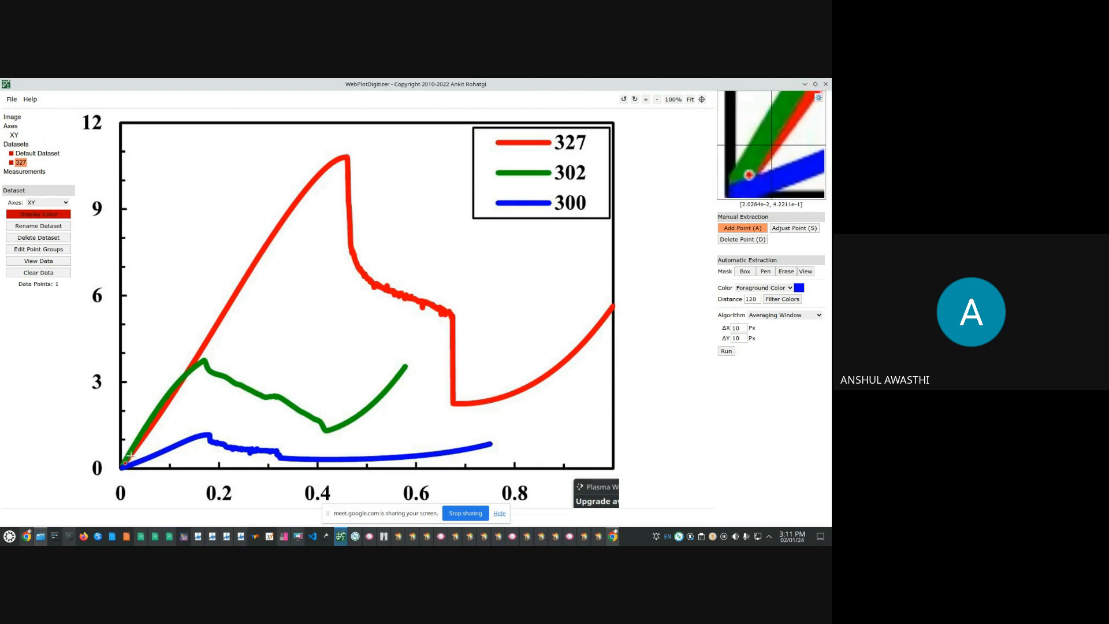
pyautogui.click(131, 455)
pyautogui.click(136, 448)
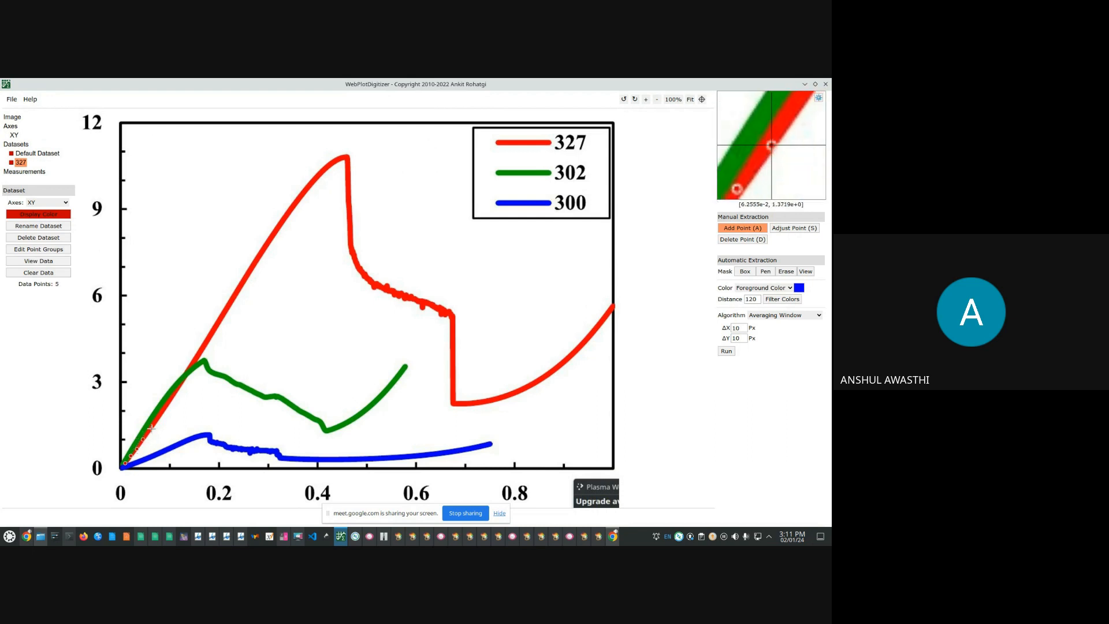
pyautogui.click(155, 420)
pyautogui.click(159, 416)
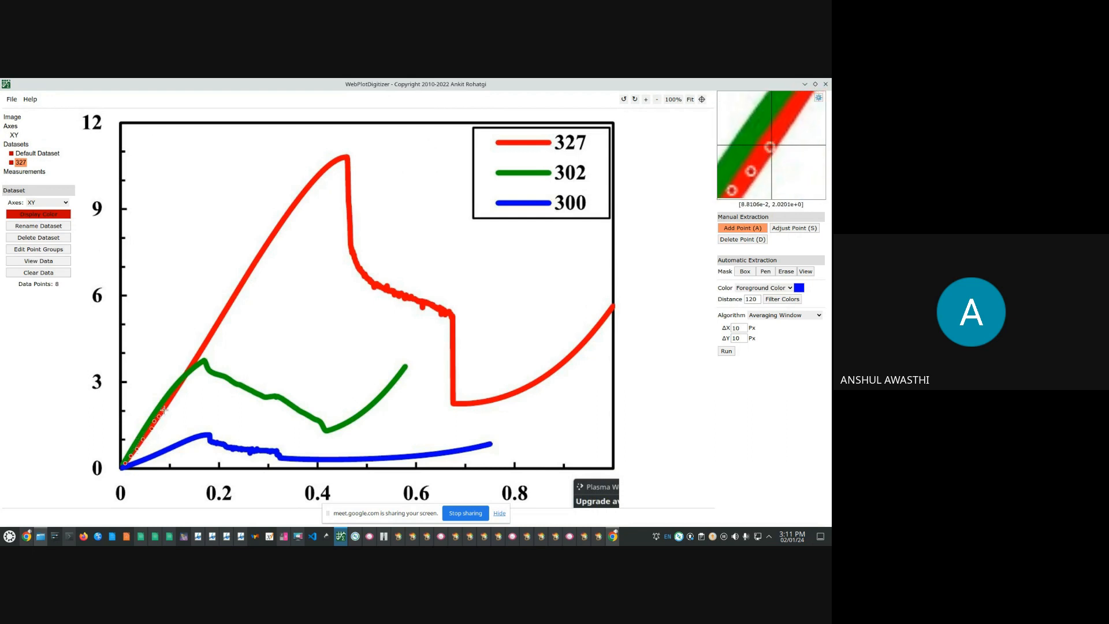
pyautogui.click(170, 402)
pyautogui.click(175, 395)
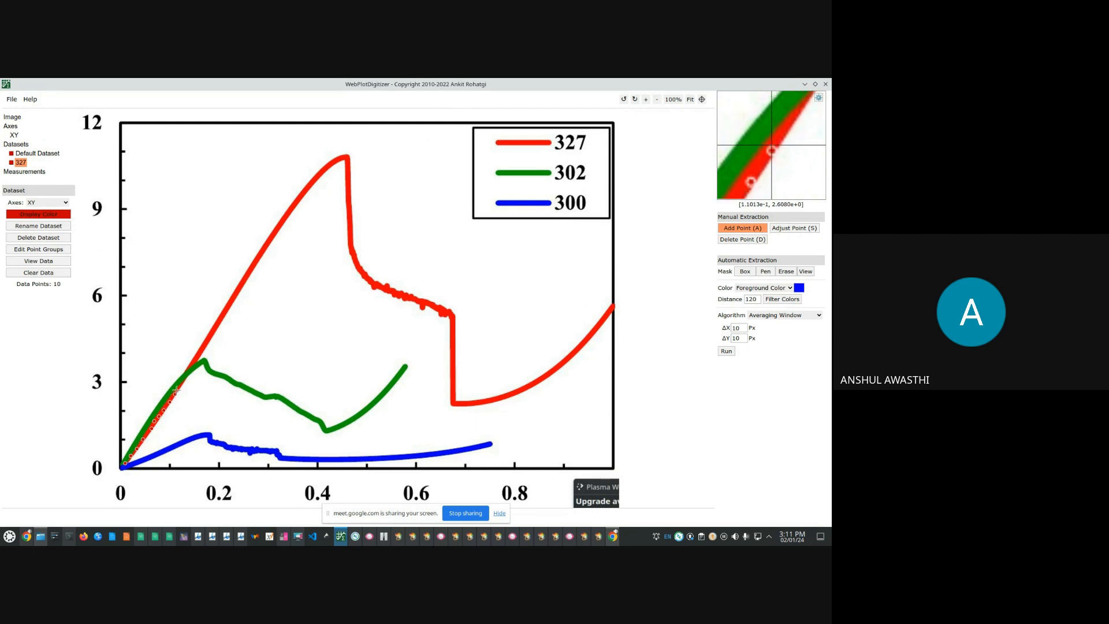
pyautogui.click(191, 365)
pyautogui.click(208, 339)
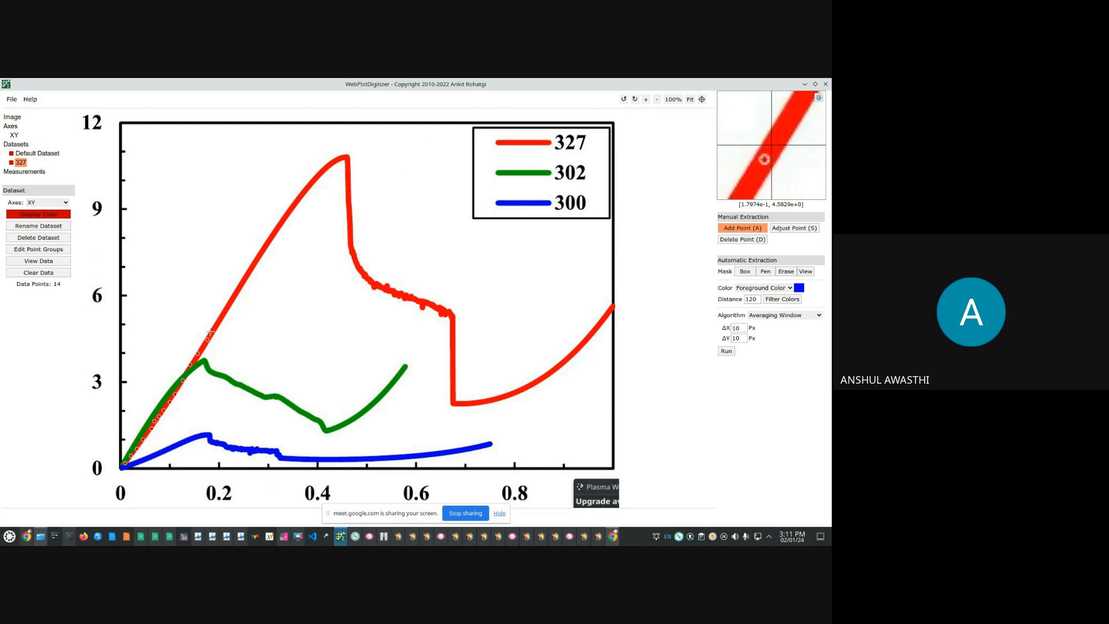
pyautogui.click(224, 311)
pyautogui.click(236, 292)
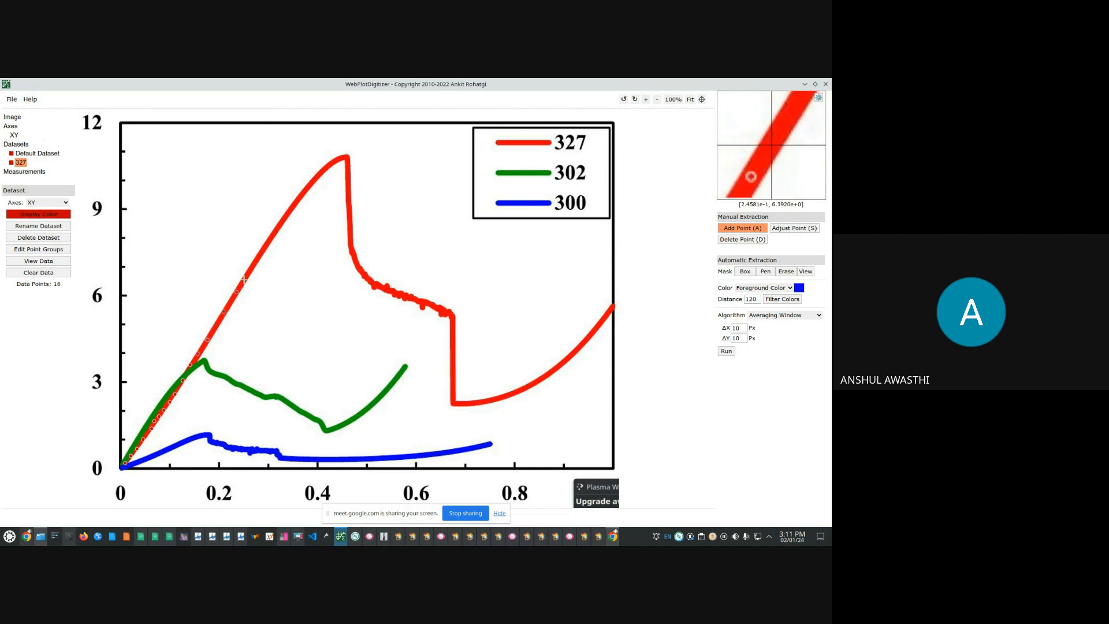
pyautogui.click(246, 276)
pyautogui.click(262, 256)
pyautogui.click(286, 217)
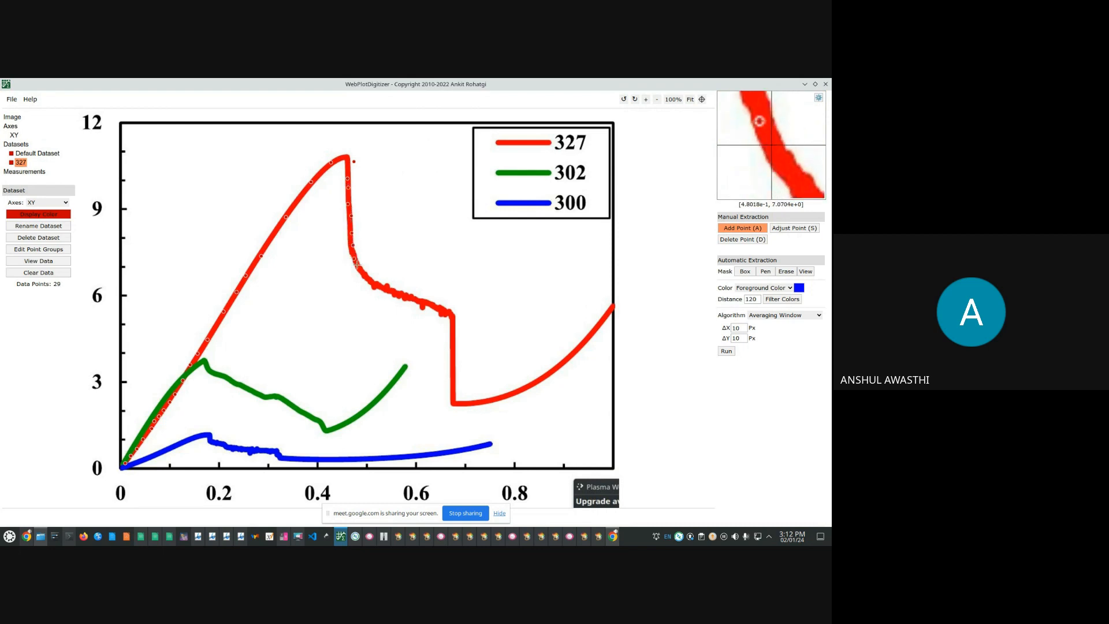
# Step: Continue placing points on the red 327 curve along its noisy plateau, second drop and final rise up to x = 1
pyautogui.click(373, 284)
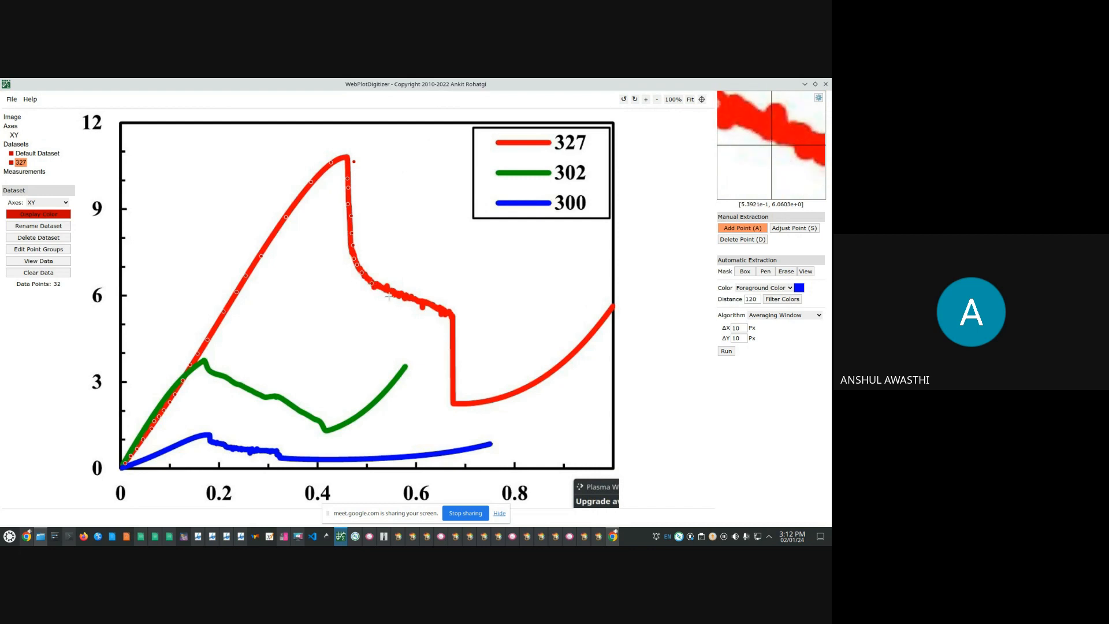
pyautogui.click(432, 305)
pyautogui.click(453, 317)
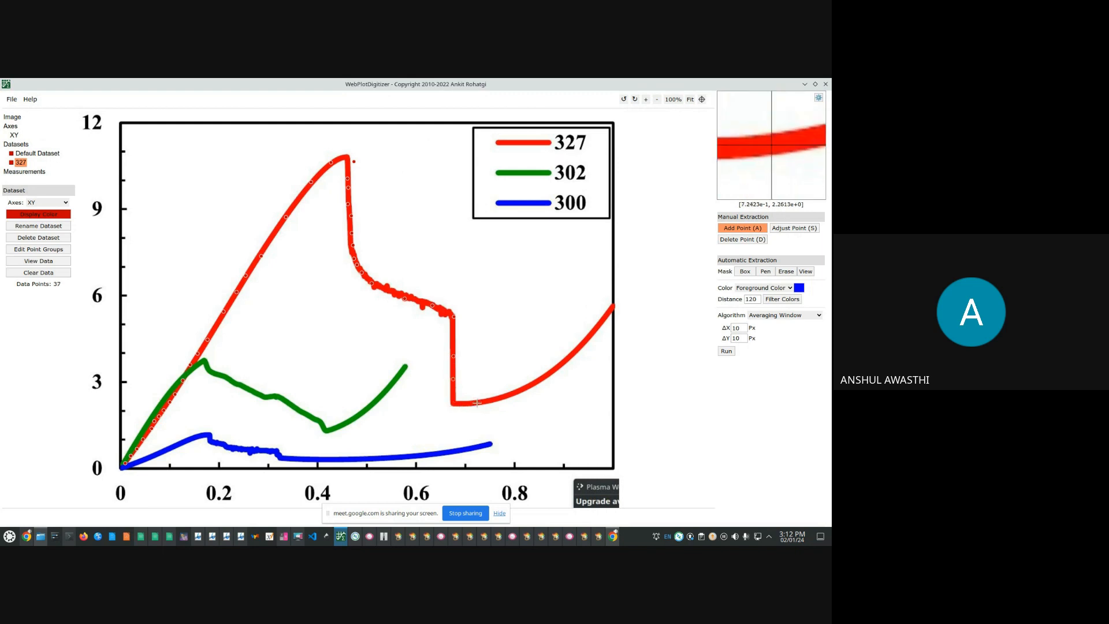
pyautogui.click(523, 386)
pyautogui.click(536, 380)
pyautogui.click(561, 364)
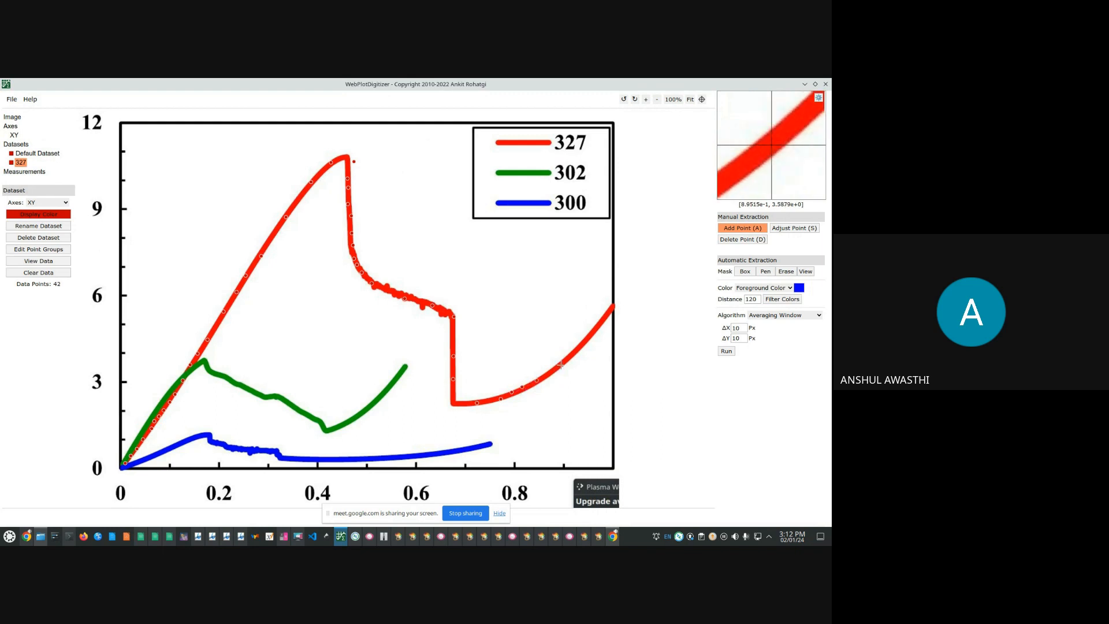
pyautogui.click(586, 339)
pyautogui.click(594, 329)
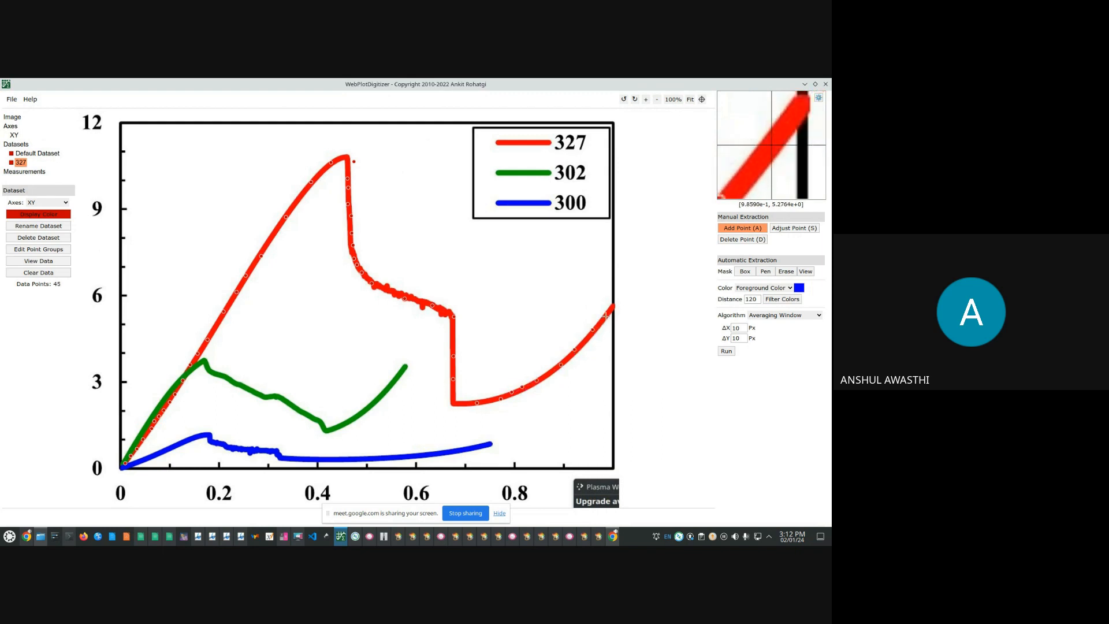
pyautogui.click(609, 312)
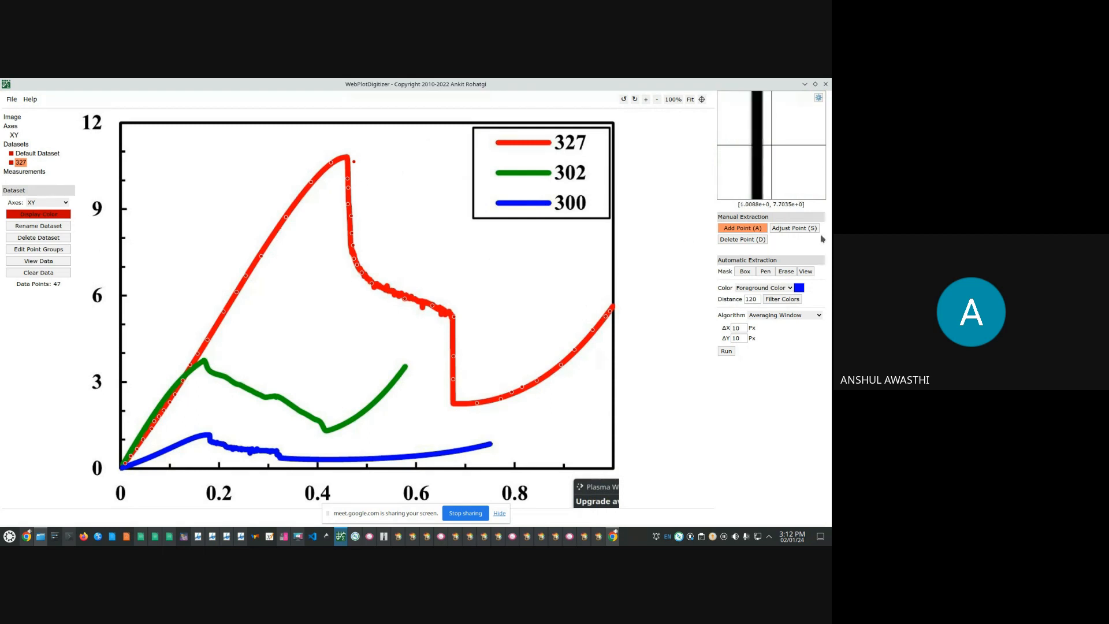
# Step: Adjust the dataset 327 point near x = 0.06 on the initial rise by nudging it upward
pyautogui.click(794, 228)
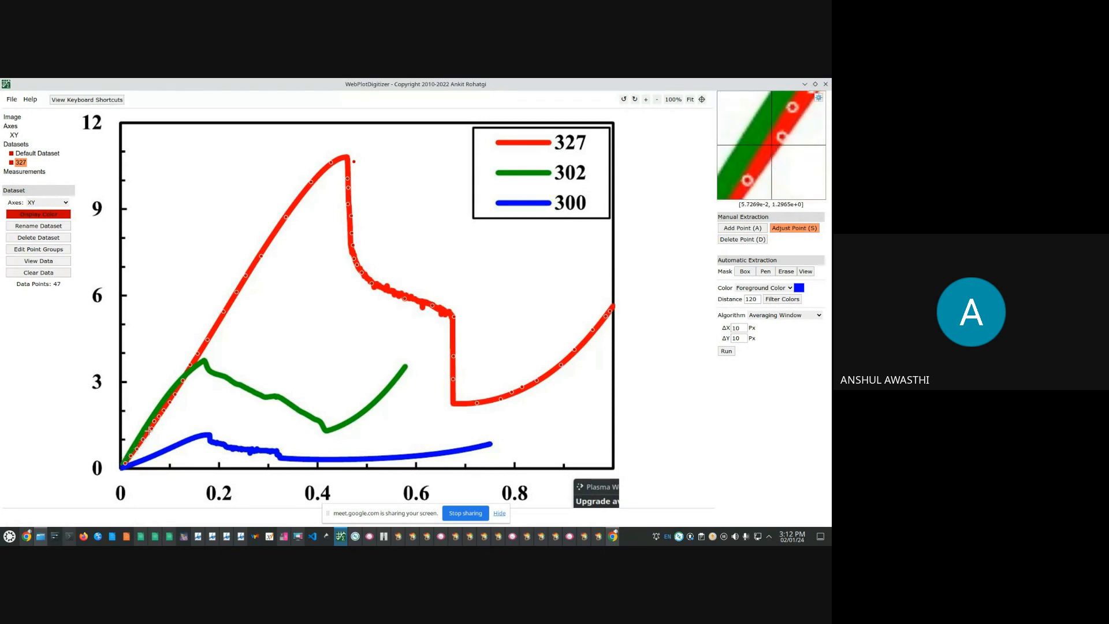
pyautogui.click(152, 427)
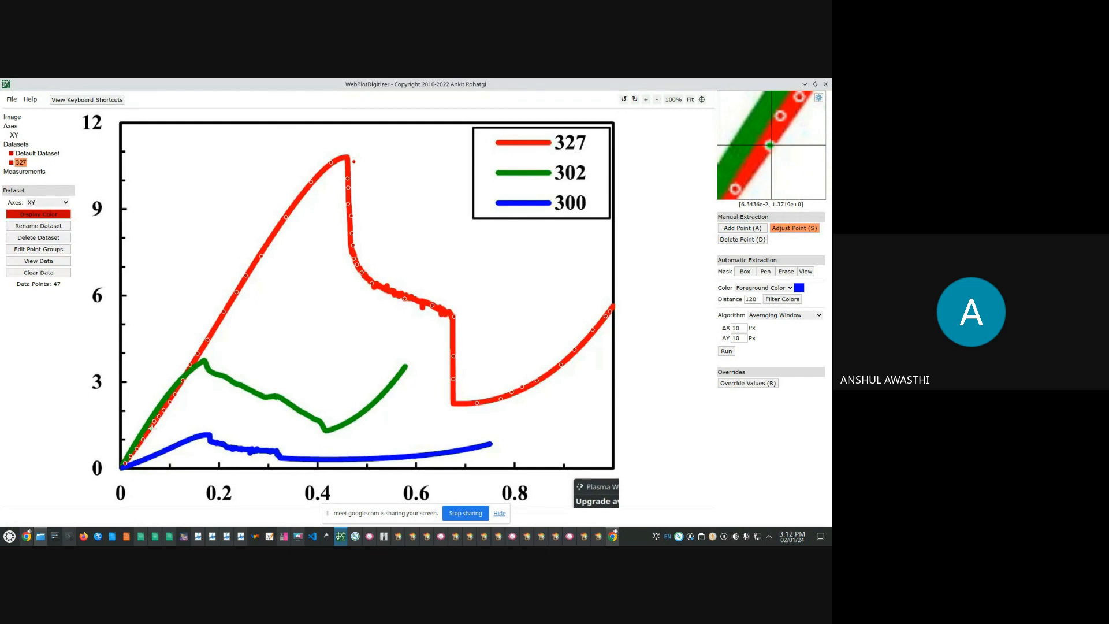
pyautogui.press('Up')
pyautogui.press('Up')
pyautogui.press('Up')
pyautogui.press('Up')
pyautogui.press('Up')
pyautogui.press('Up')
pyautogui.press('Up')
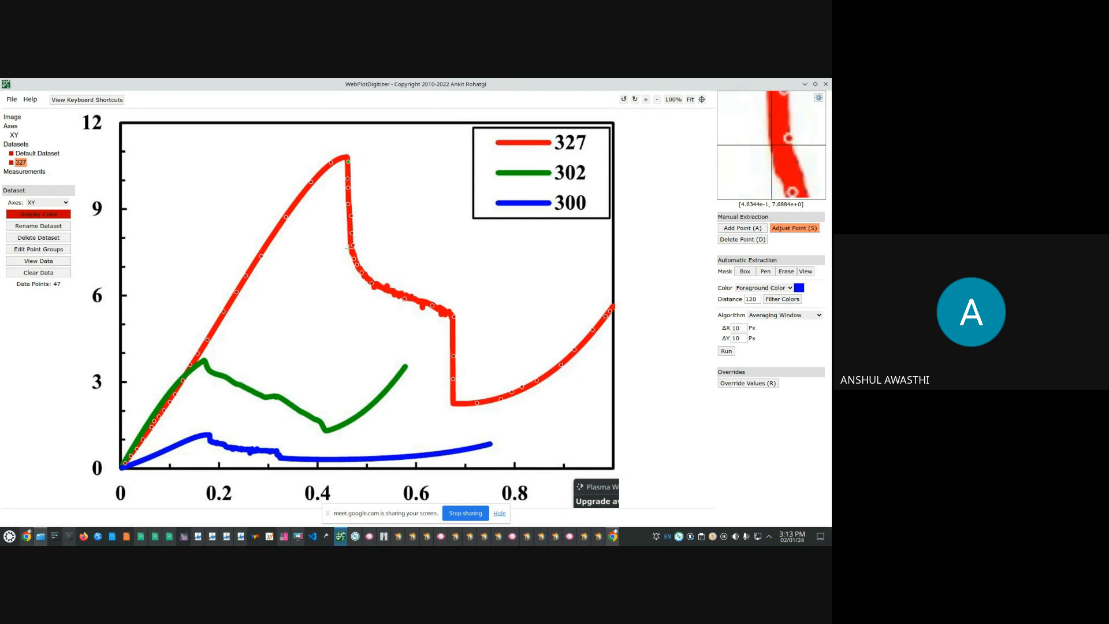
# Step: Nudge the dataset 327 point near the foot of the steep drop after the peak left onto the red curve
pyautogui.click(352, 244)
pyautogui.press('Left')
pyautogui.press('Left')
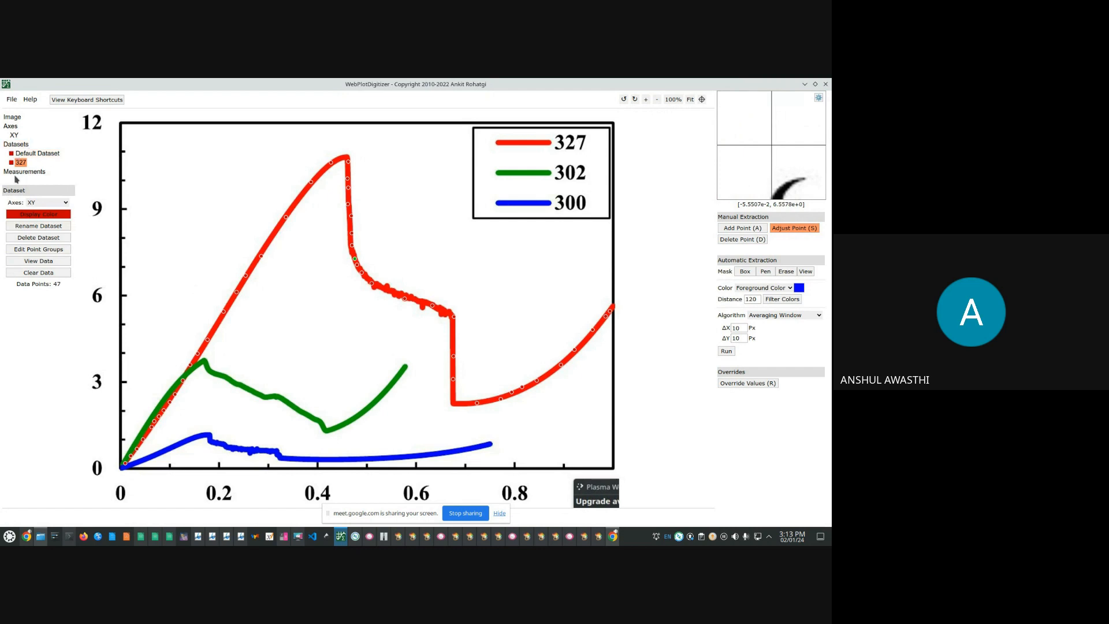
# Step: Add a single dataset named 302
pyautogui.click(15, 144)
pyautogui.click(41, 204)
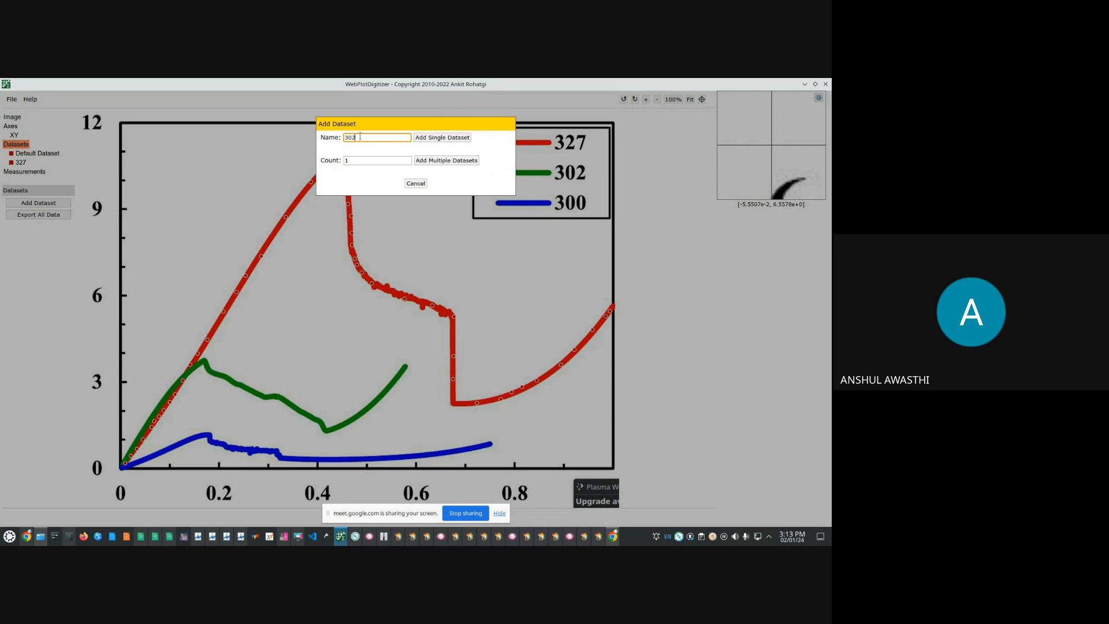
pyautogui.click(439, 138)
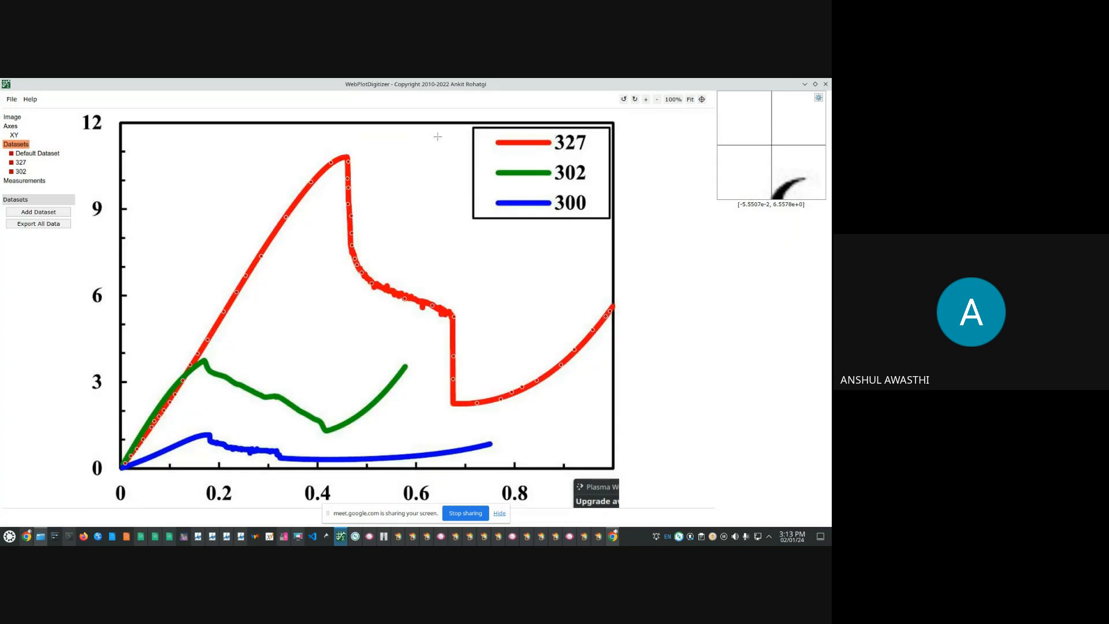
# Step: Select dataset 302 and place points on the green curve along its initial rise, from near the origin to about x = 0.11
pyautogui.click(21, 174)
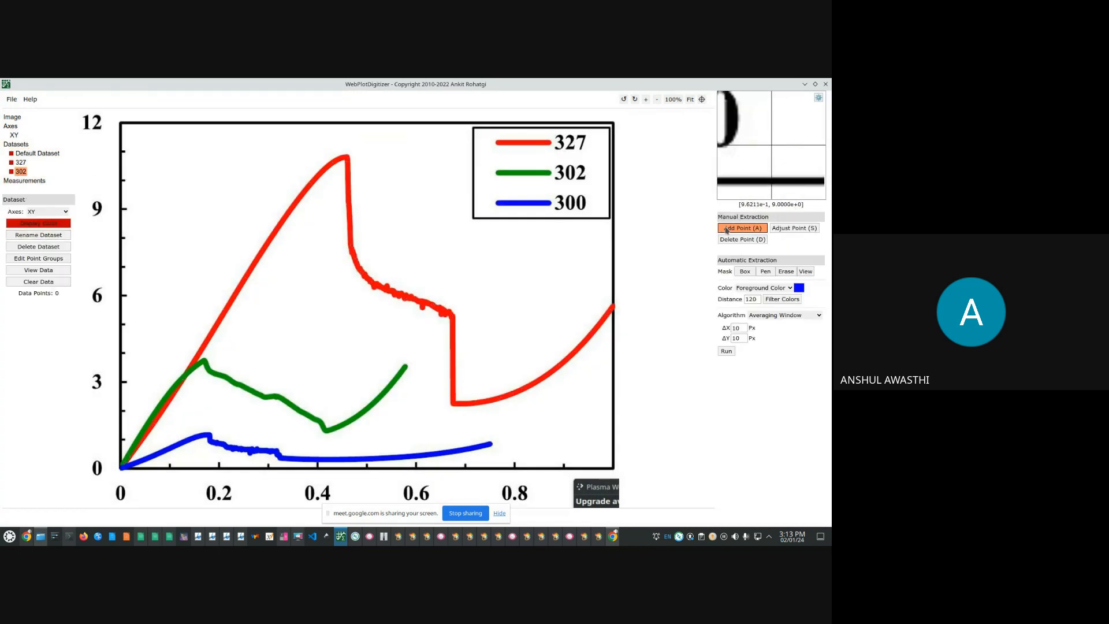
pyautogui.click(125, 455)
pyautogui.click(133, 443)
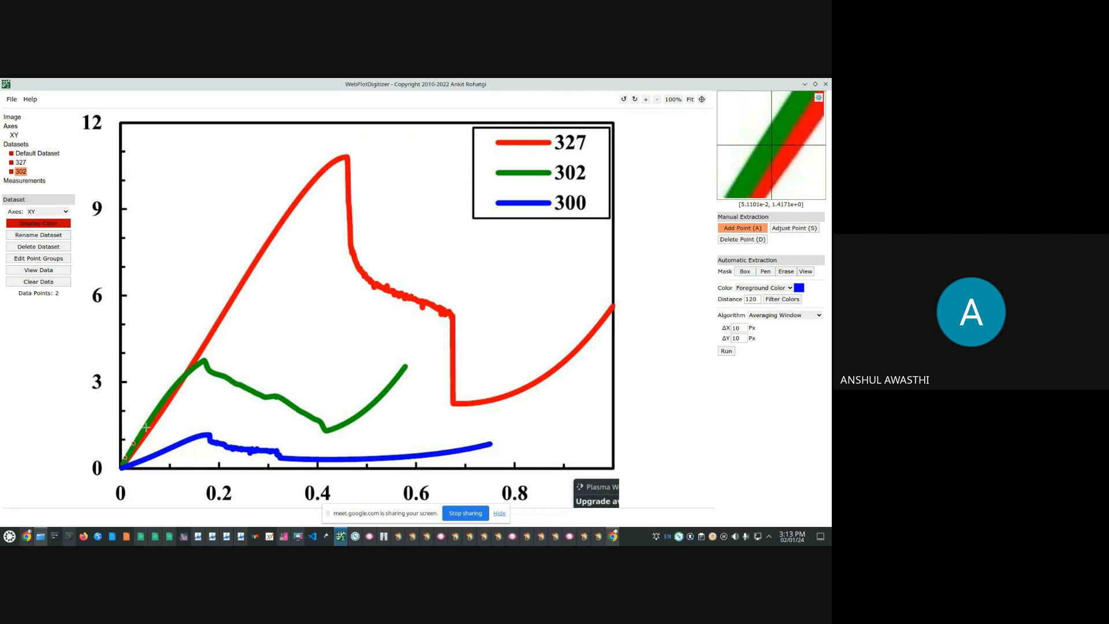
pyautogui.click(146, 427)
pyautogui.click(161, 403)
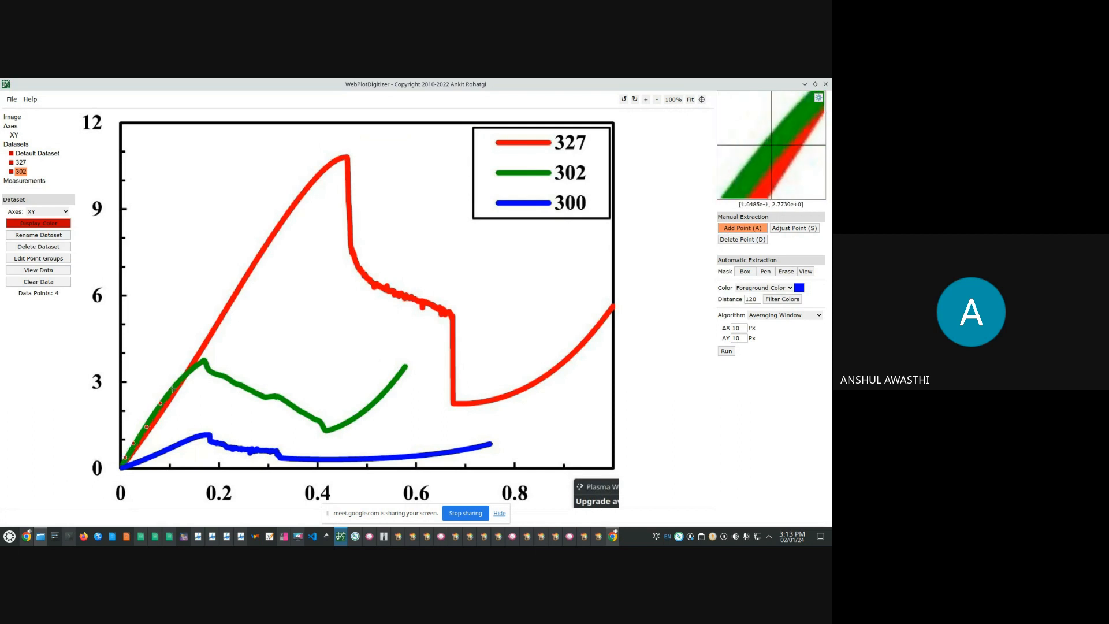
pyautogui.click(175, 383)
# Step: Continue placing points on the green 302 curve along its descent after the peak and its final rise
pyautogui.click(215, 373)
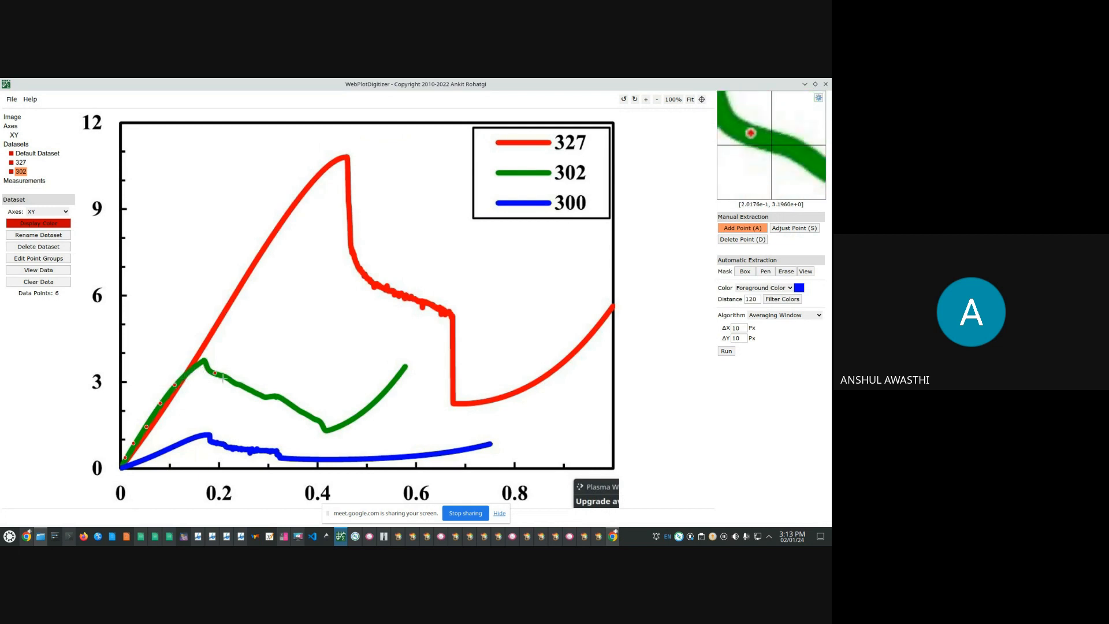
pyautogui.click(234, 381)
pyautogui.click(274, 396)
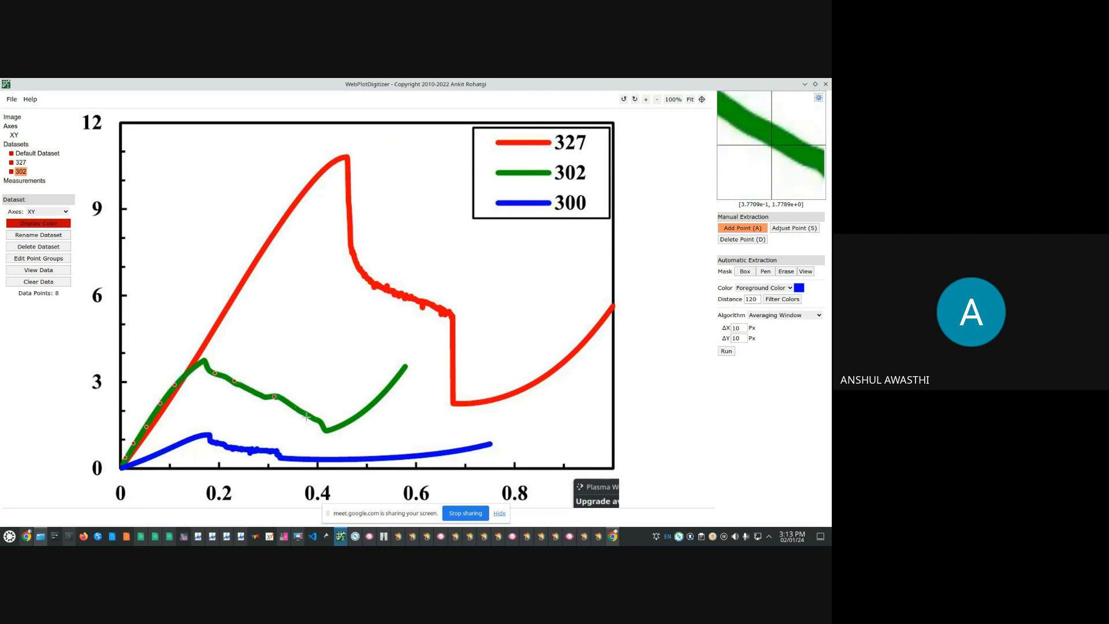
pyautogui.click(309, 414)
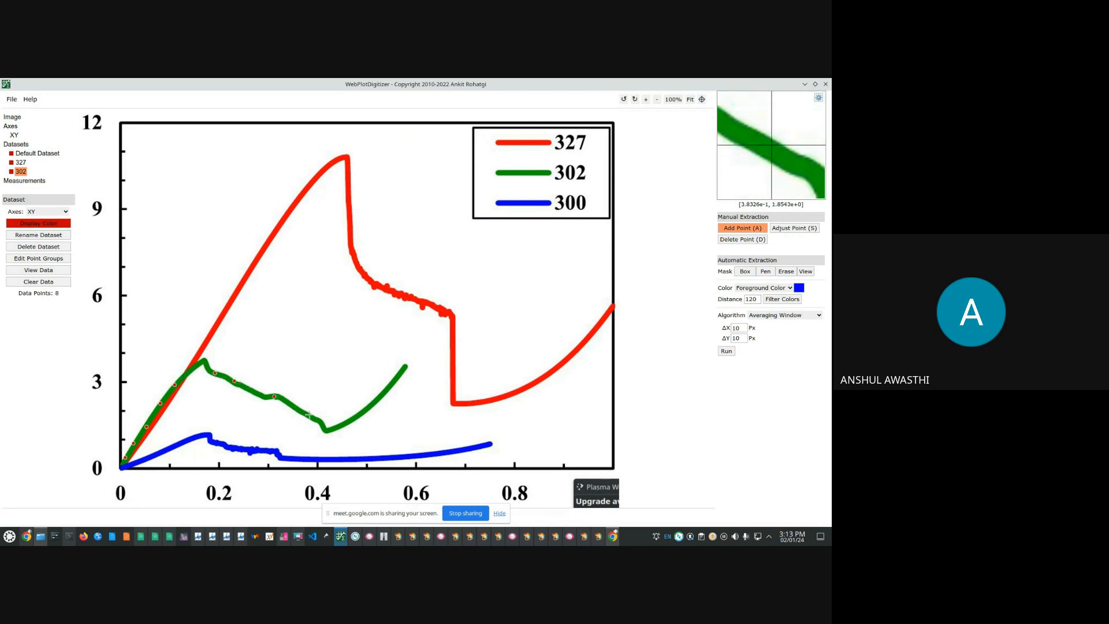
pyautogui.click(346, 423)
pyautogui.click(364, 411)
pyautogui.click(382, 393)
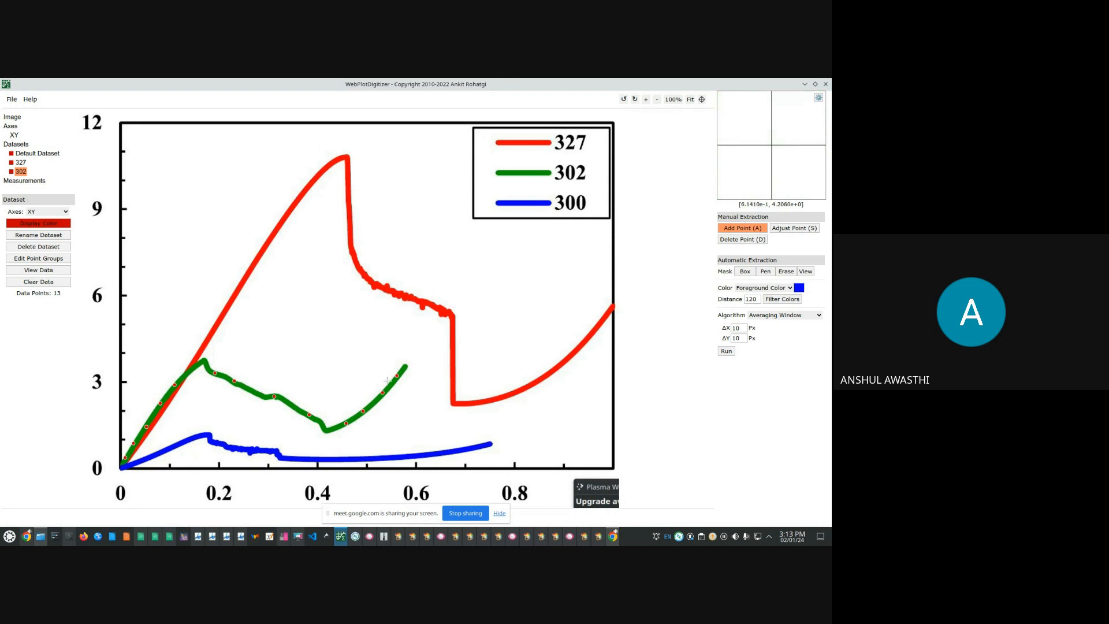
# Step: Add a single dataset named 300
pyautogui.click(17, 144)
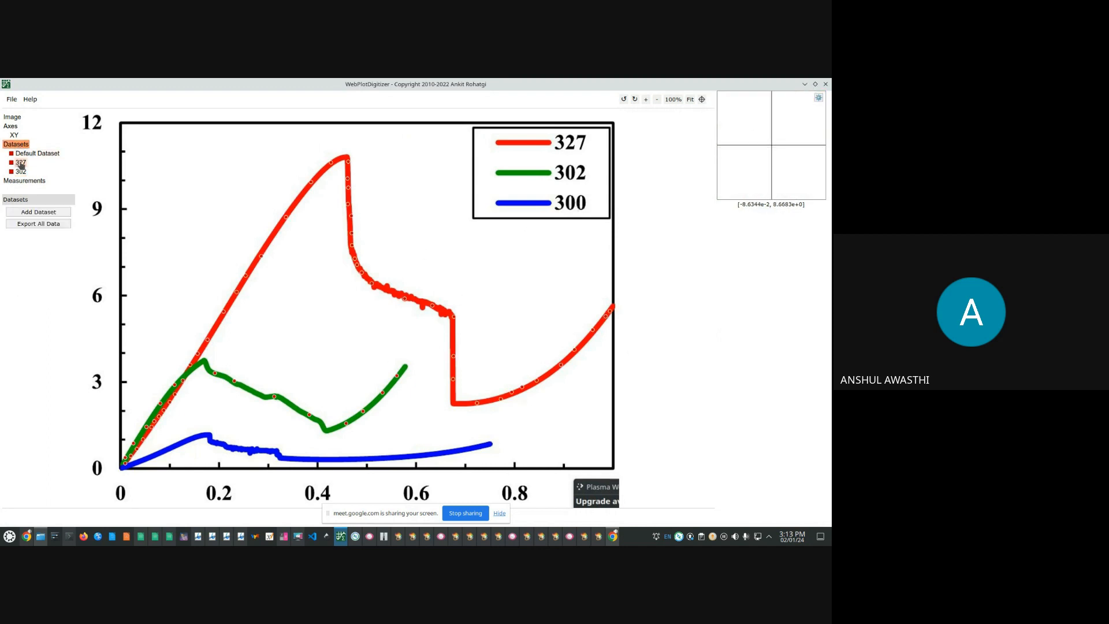
pyautogui.click(39, 212)
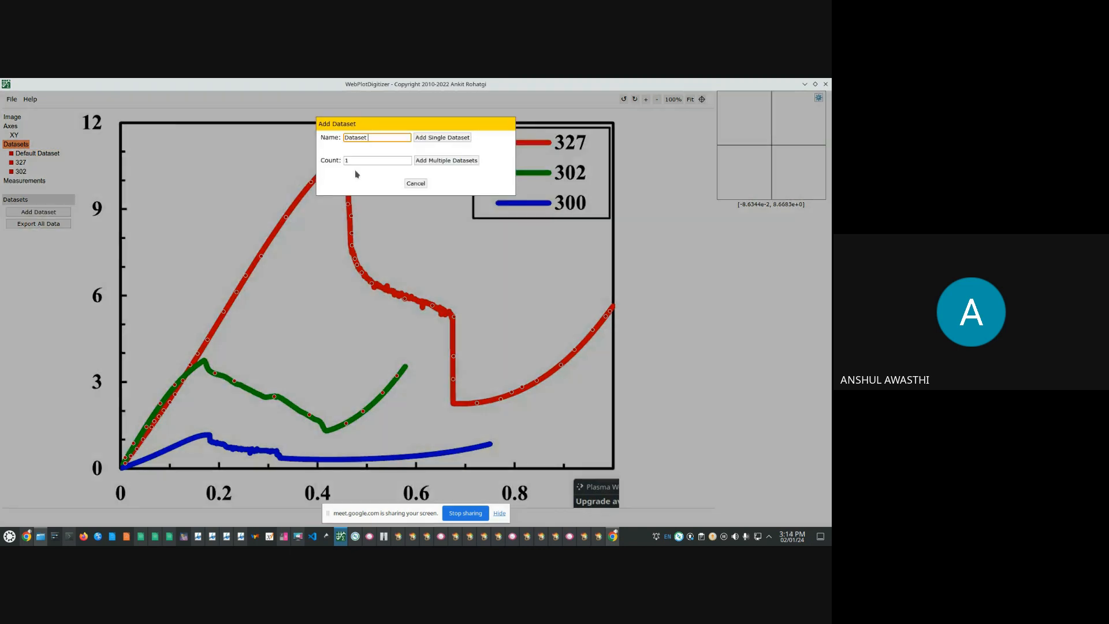
pyautogui.press('BackSpace')
pyautogui.press('BackSpace')
pyautogui.press('BackSpace')
pyautogui.press('BackSpace')
pyautogui.press('BackSpace')
pyautogui.press('BackSpace')
pyautogui.press('BackSpace')
pyautogui.write('300')
pyautogui.click(442, 137)
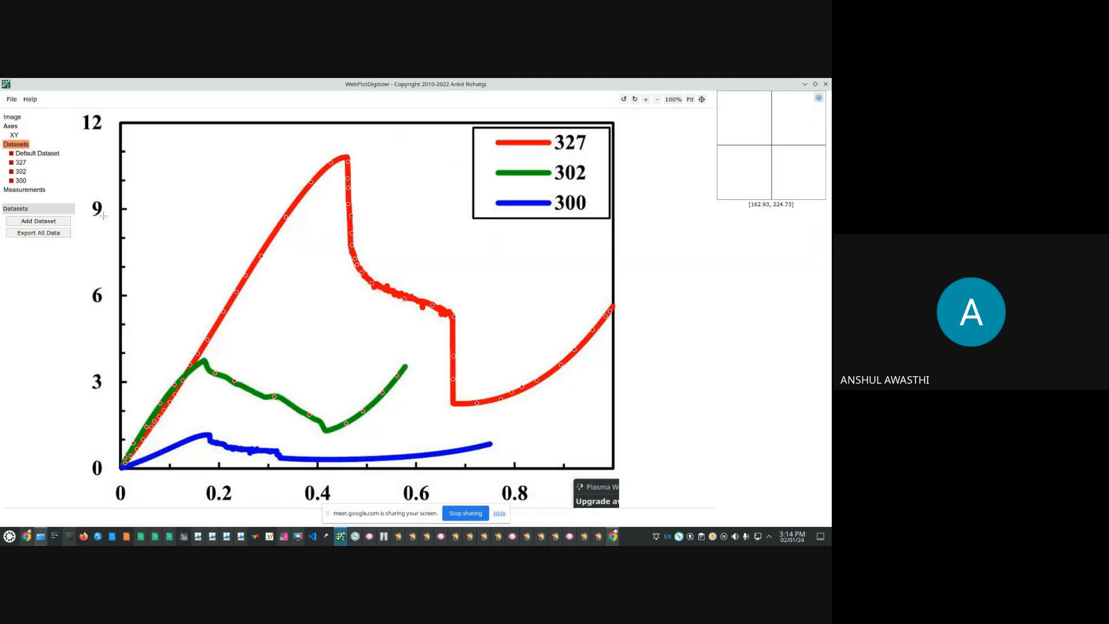
# Step: Select dataset 300 and place points on the blue curve from near the origin up to its peak
pyautogui.click(20, 180)
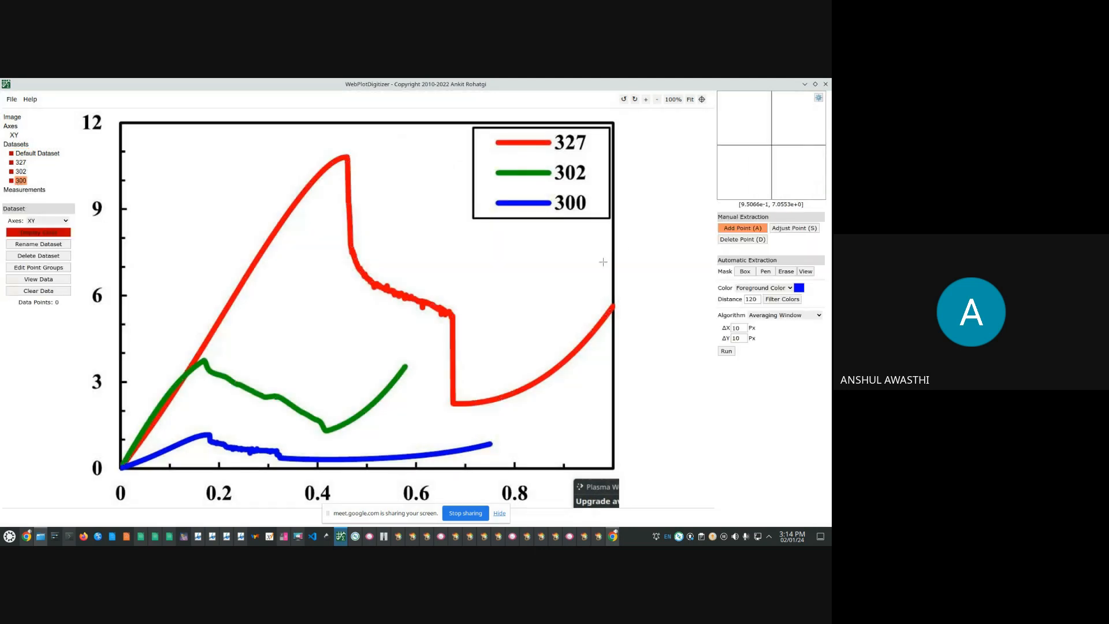
pyautogui.click(131, 463)
pyautogui.click(150, 460)
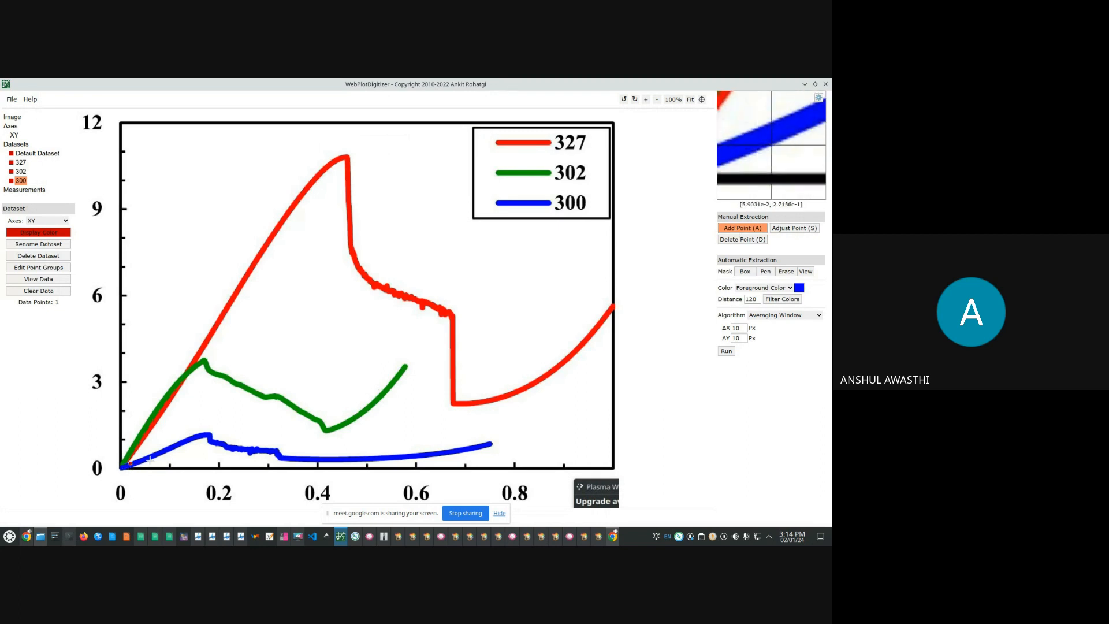
pyautogui.click(178, 443)
pyautogui.click(207, 434)
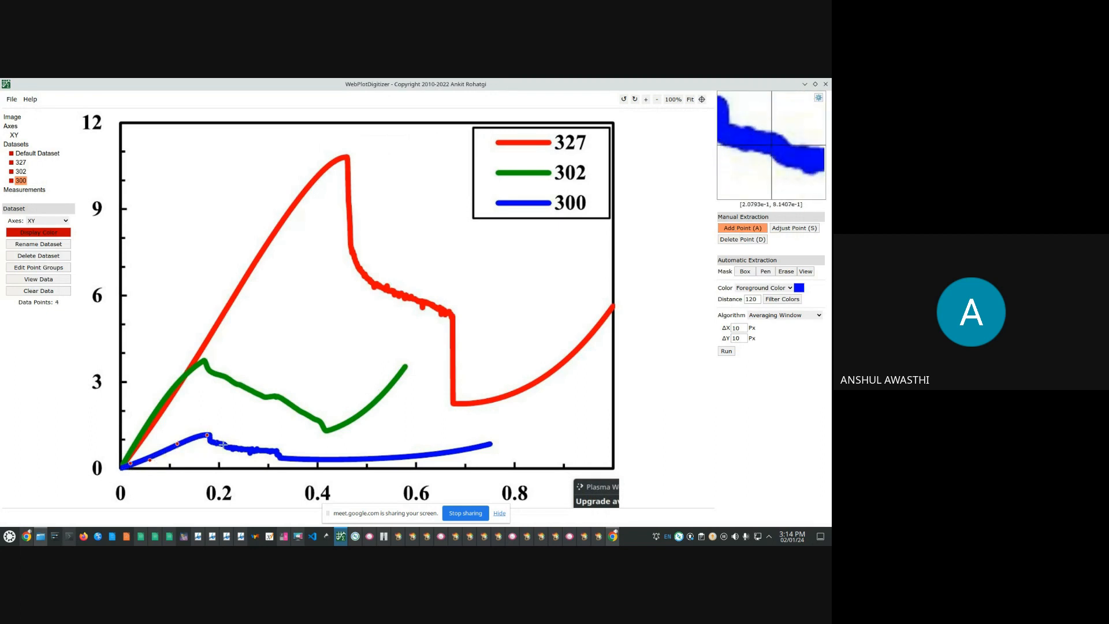
# Step: Continue placing points on the blue 300 curve along its noisy plateau, flat section and slow rise to about x = 0.75
pyautogui.click(223, 445)
pyautogui.click(277, 452)
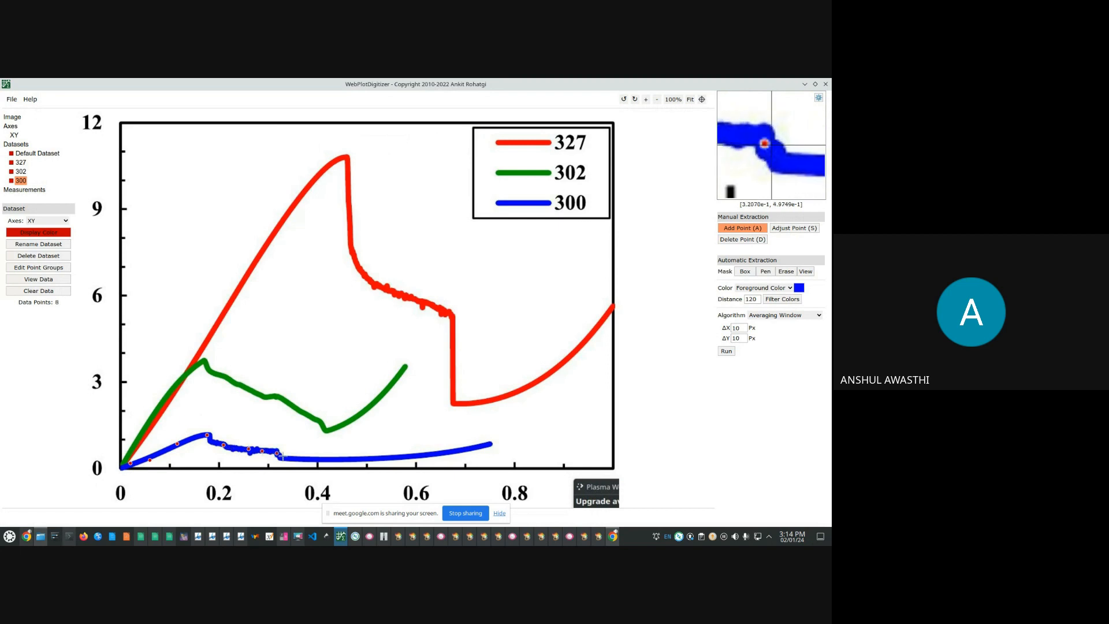
pyautogui.click(326, 459)
pyautogui.click(344, 459)
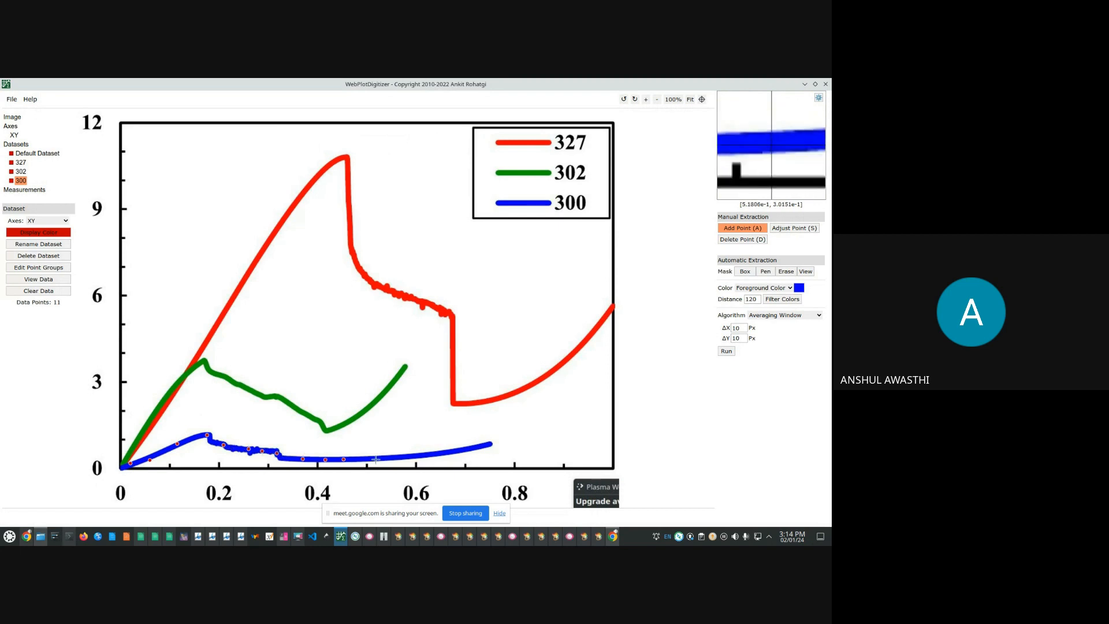
pyautogui.click(376, 459)
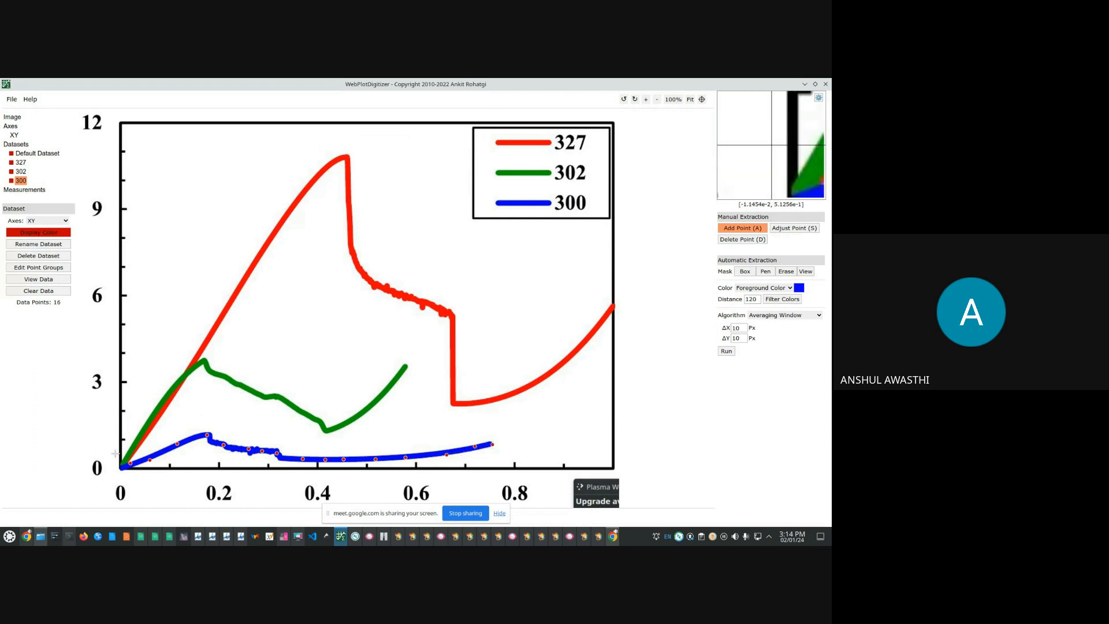
# Step: Adjust the dataset 300 points near x = 0.06 and x = 0.66 by nudging them upward onto the blue curve
pyautogui.click(779, 228)
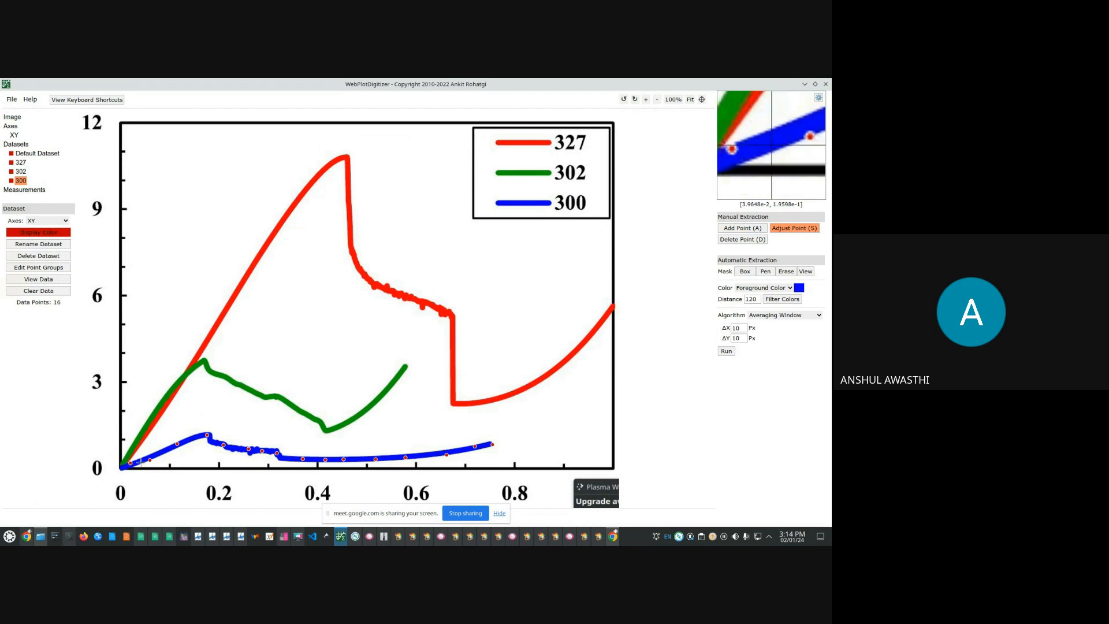
pyautogui.click(149, 460)
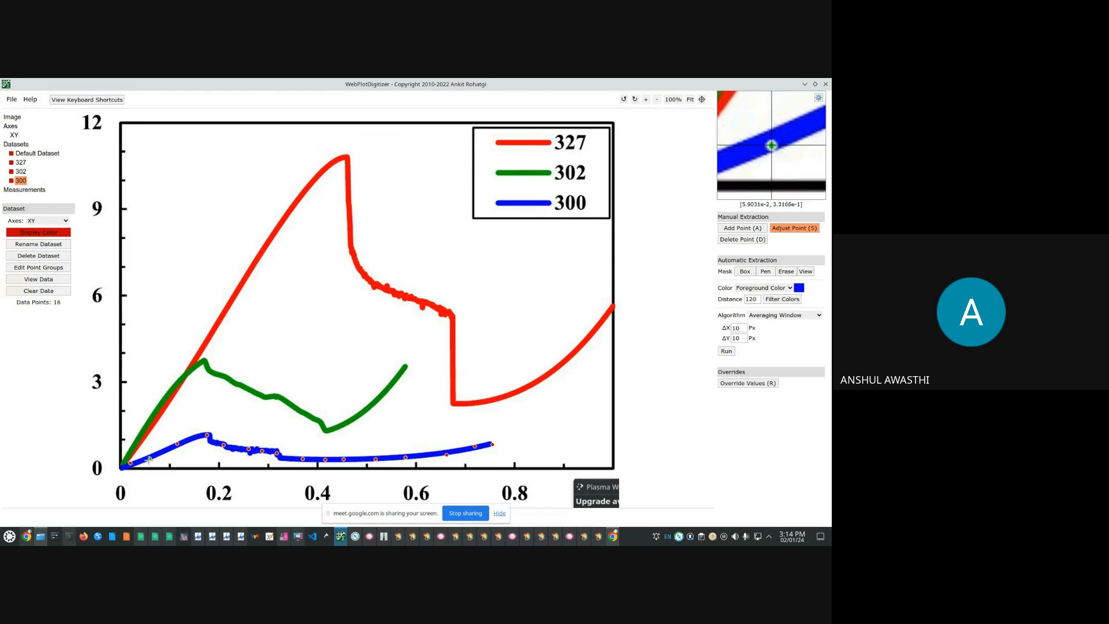
pyautogui.click(445, 455)
pyautogui.press('Up')
pyautogui.press('Up')
pyautogui.press('Up')
pyautogui.press('Up')
pyautogui.press('Up')
pyautogui.press('Up')
pyautogui.press('Up')
pyautogui.press('Up')
pyautogui.press('Up')
pyautogui.press('Up')
pyautogui.press('Up')
pyautogui.press('Up')
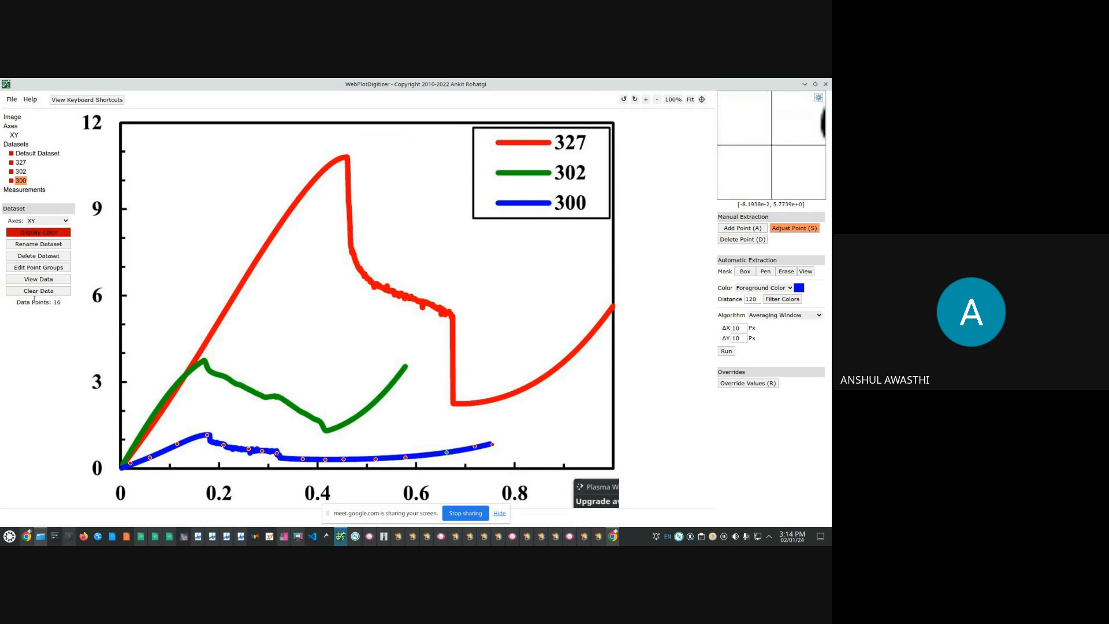
# Step: Delete the Default Dataset
pyautogui.click(37, 153)
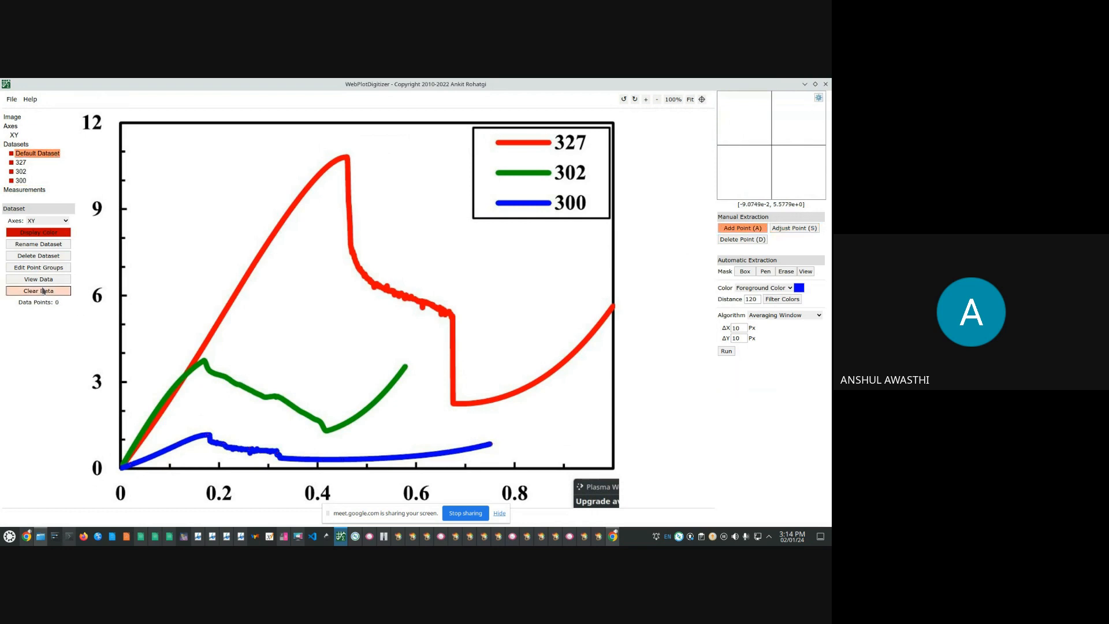
pyautogui.click(42, 257)
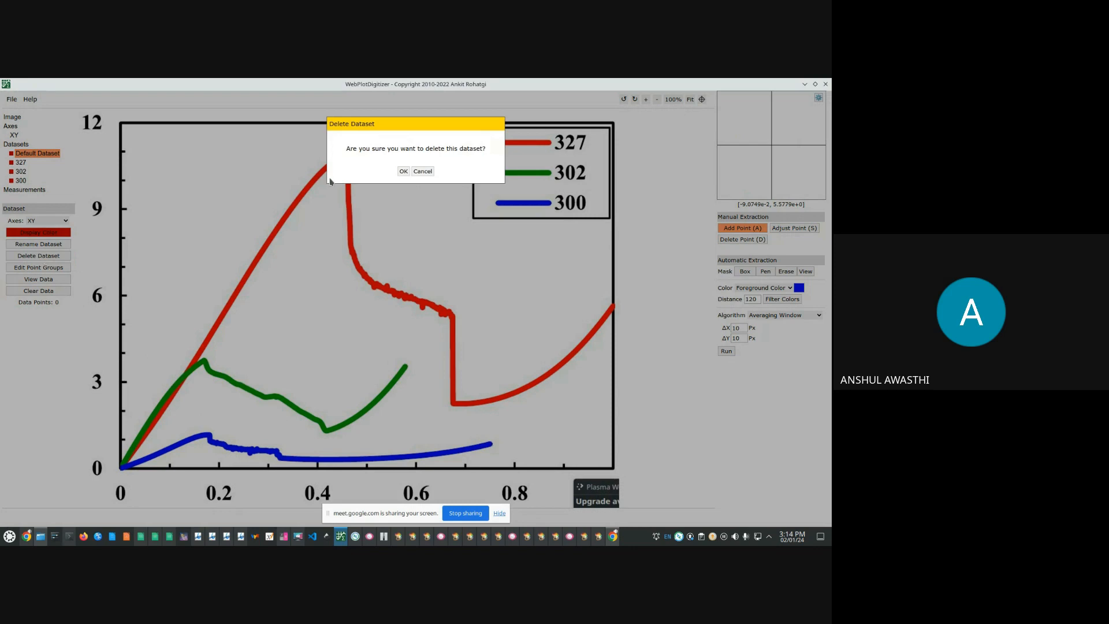
pyautogui.click(404, 172)
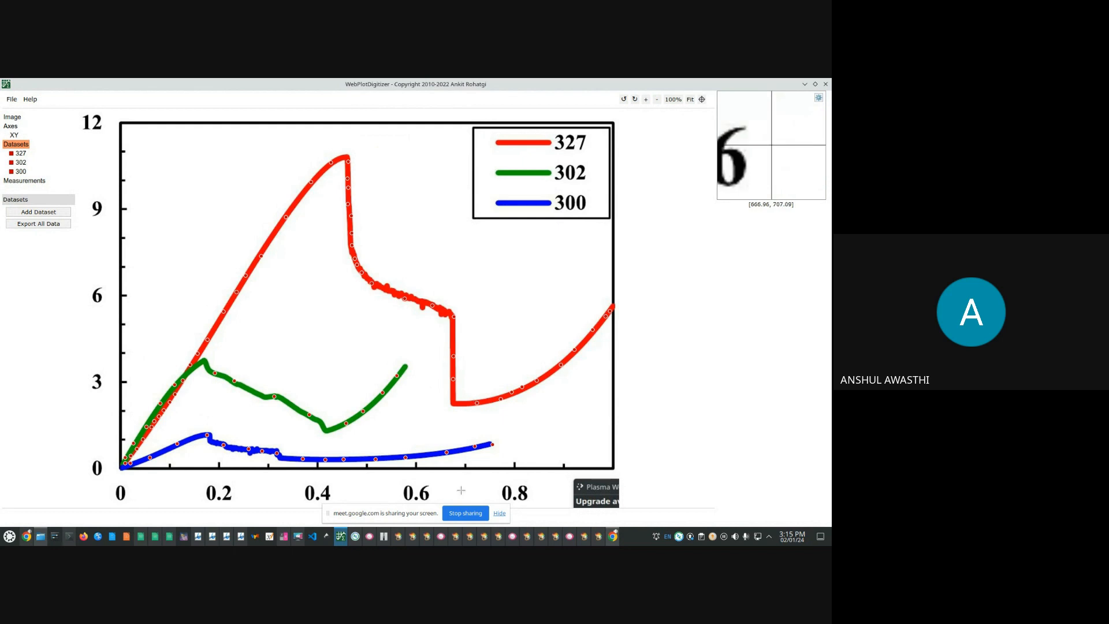
# Step: Export the data from all datasets as a CSV download and bring up its save dialog
pyautogui.click(44, 225)
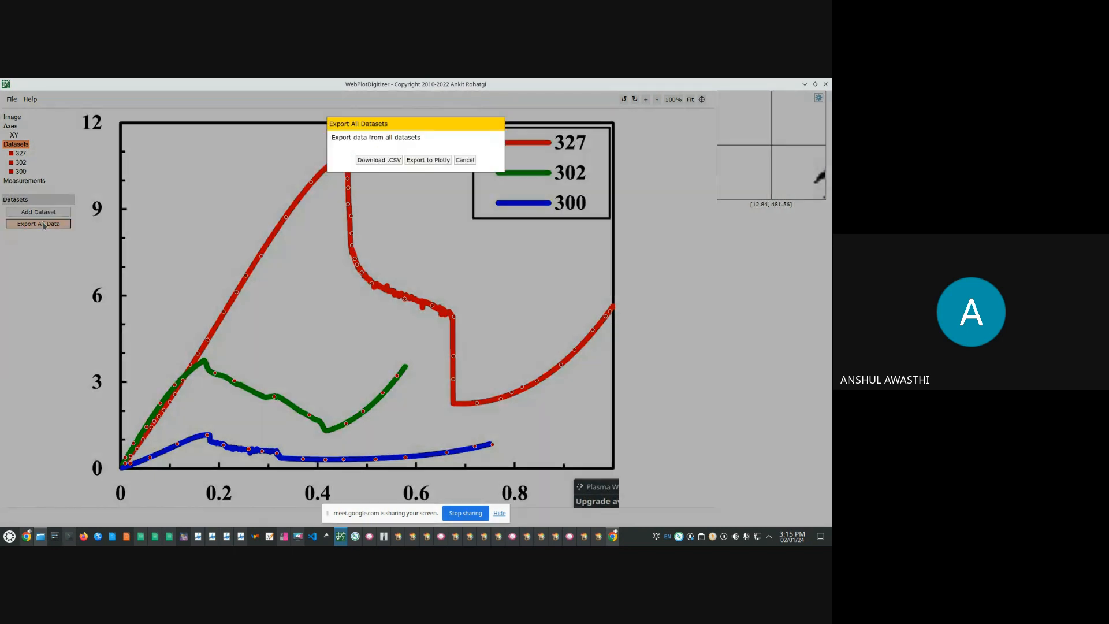
pyautogui.click(373, 161)
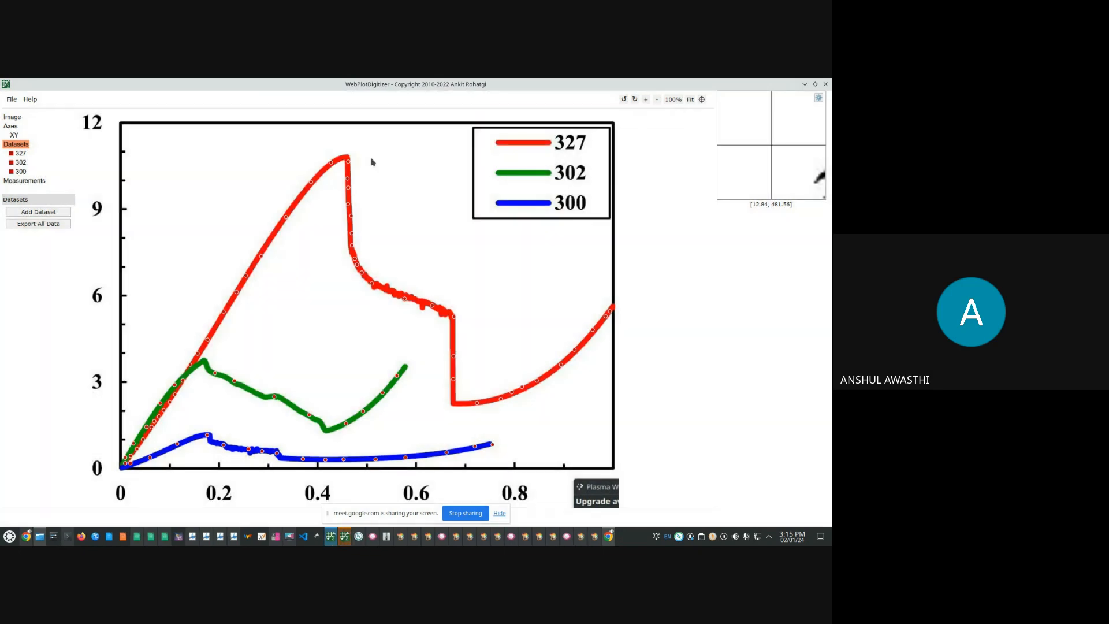
pyautogui.click(344, 538)
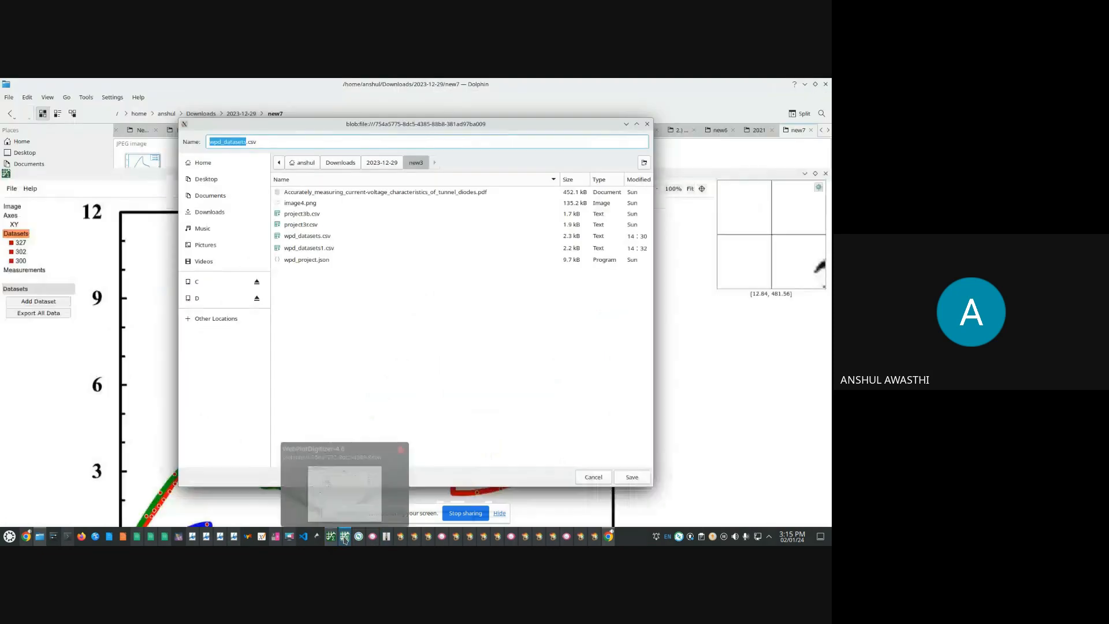
# Step: Save the exported data as wpd_datasets3.csv in the new7 folder of Downloads/2023-12-29
pyautogui.click(220, 218)
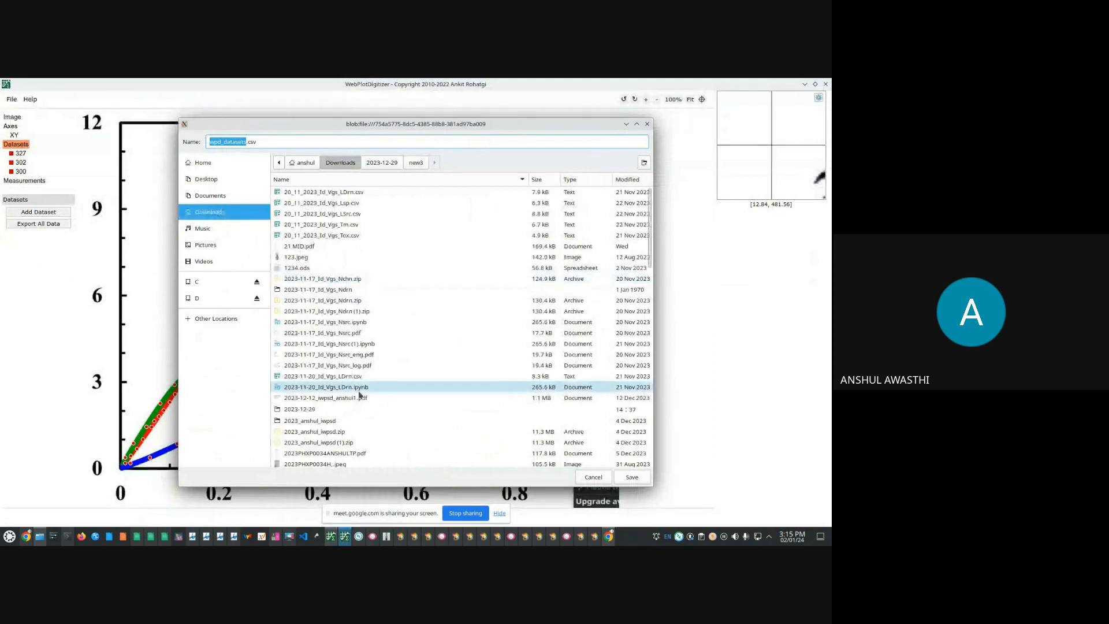
pyautogui.doubleClick(329, 413)
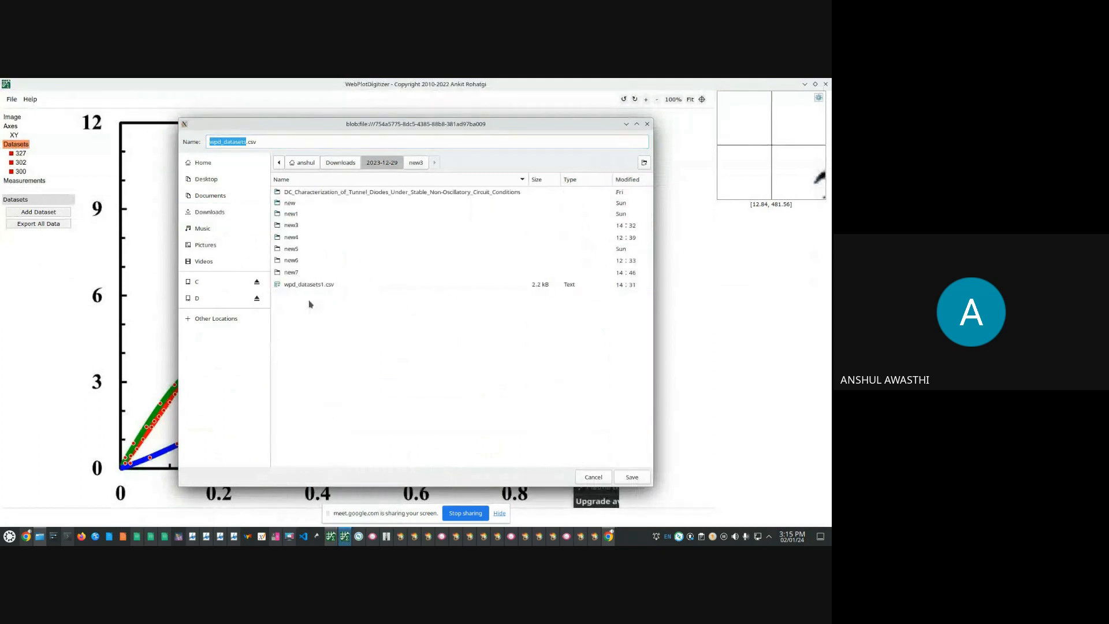
pyautogui.click(295, 276)
pyautogui.doubleClick(295, 277)
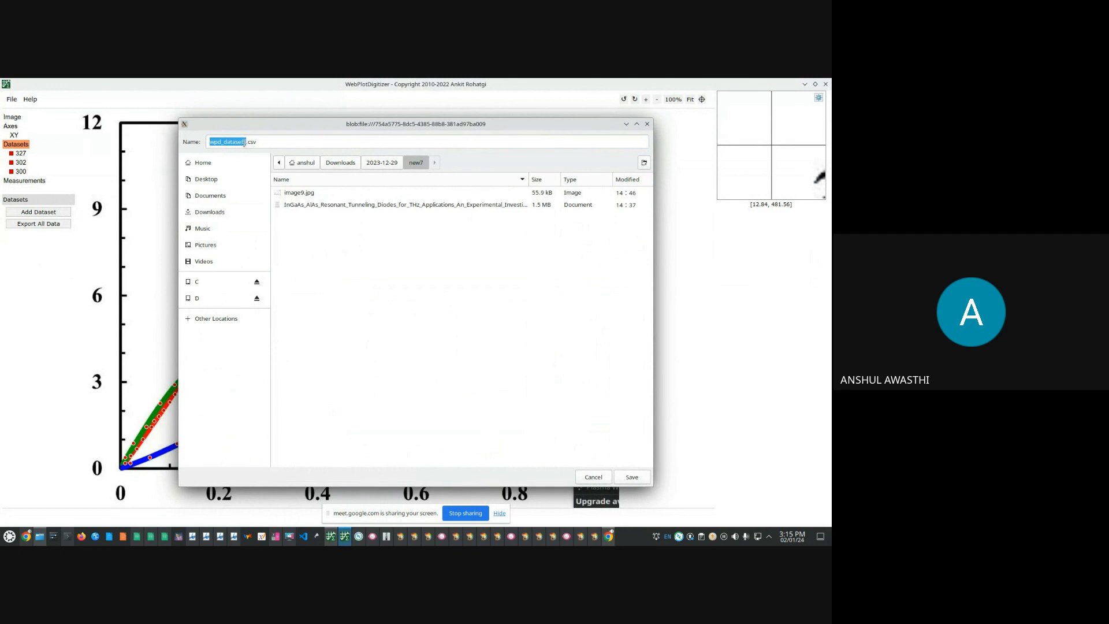
pyautogui.click(247, 141)
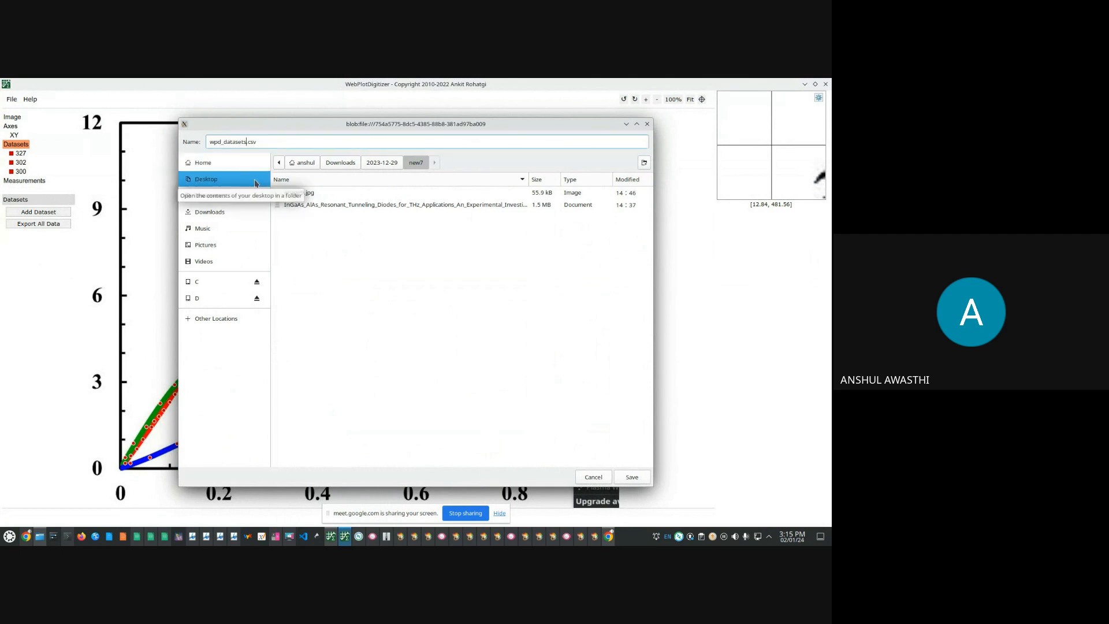
pyautogui.write('3')
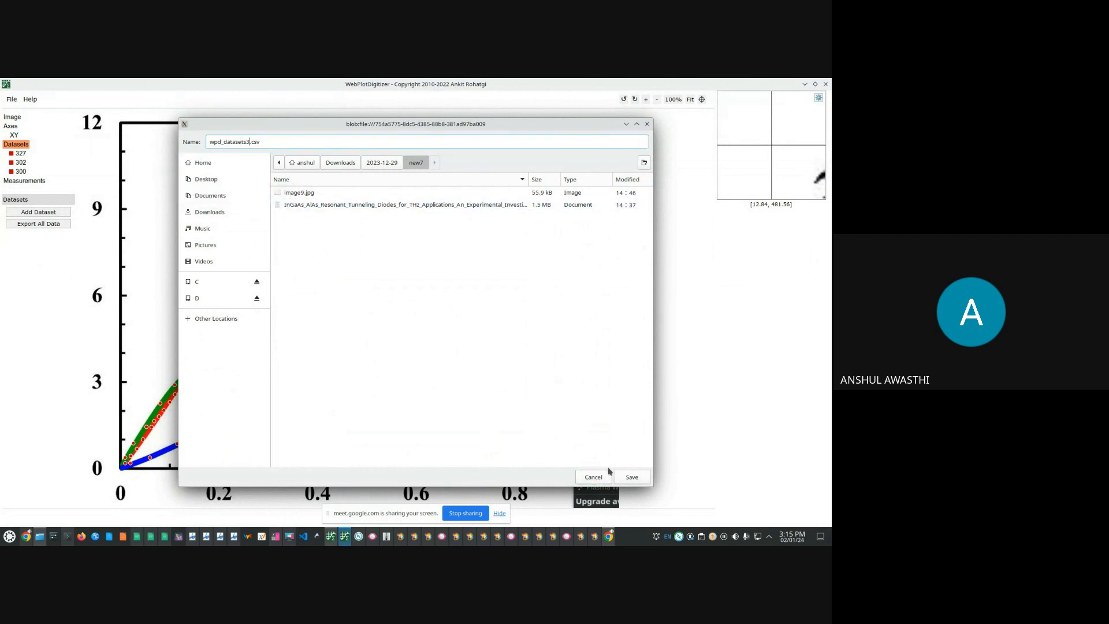
pyautogui.click(631, 476)
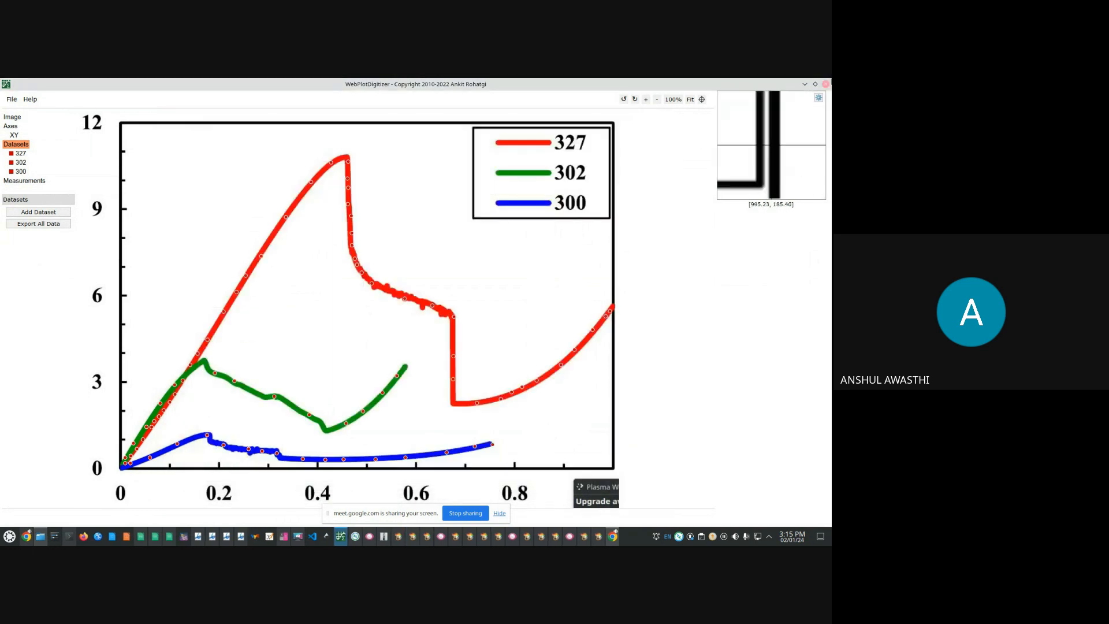
# Step: Switch to the Dolphin file manager and open the new7 folder in Downloads/2023-12-29
pyautogui.click(804, 83)
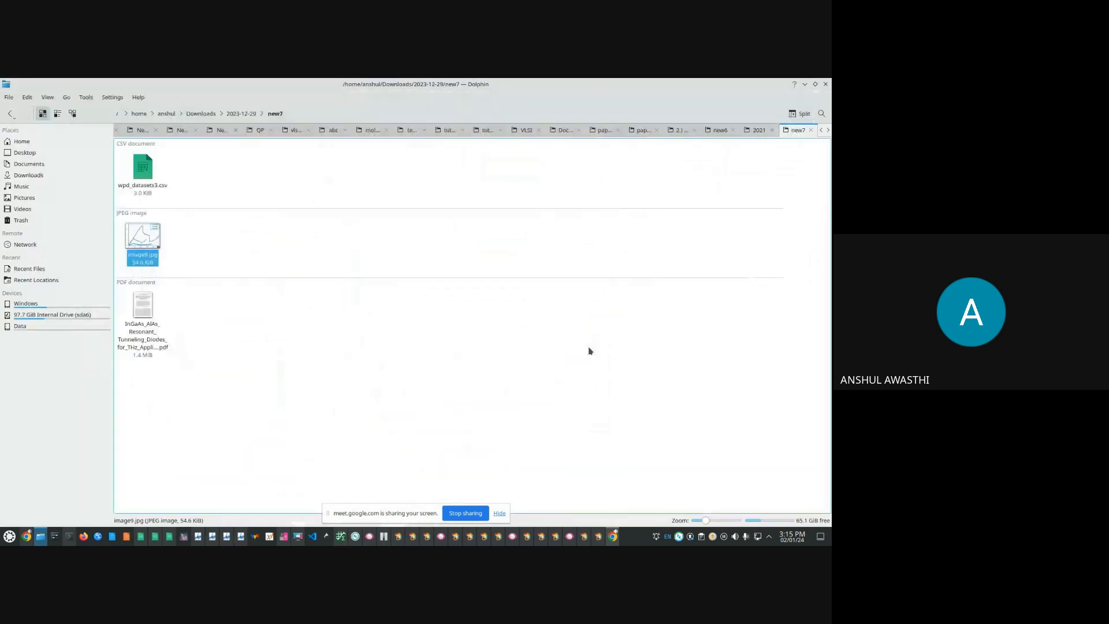
pyautogui.click(41, 537)
pyautogui.click(41, 537)
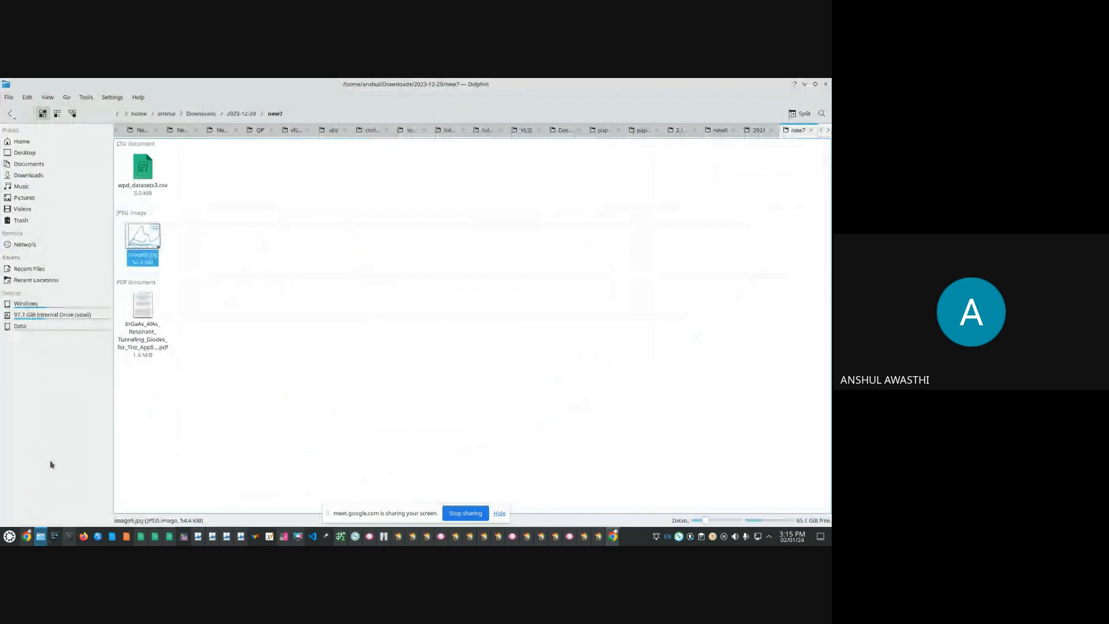
pyautogui.click(32, 176)
pyautogui.doubleClick(260, 176)
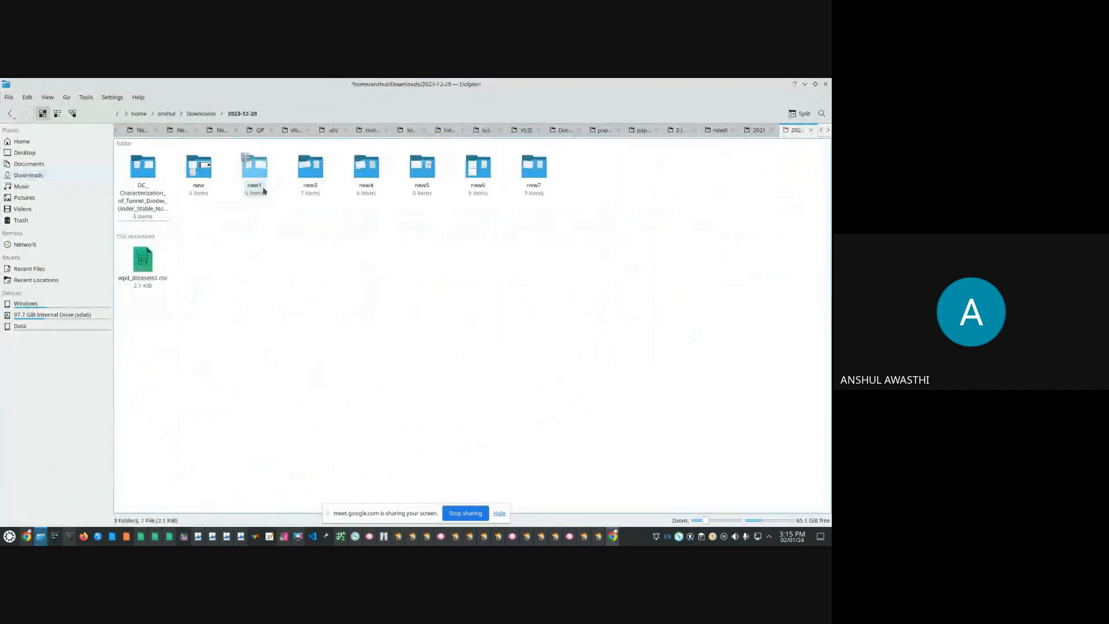
pyautogui.doubleClick(536, 167)
# Step: Open wpd_datasets3.csv in LibreOffice Calc with the proposed text import settings and review the exported X and Y columns down to the last row
pyautogui.doubleClick(146, 169)
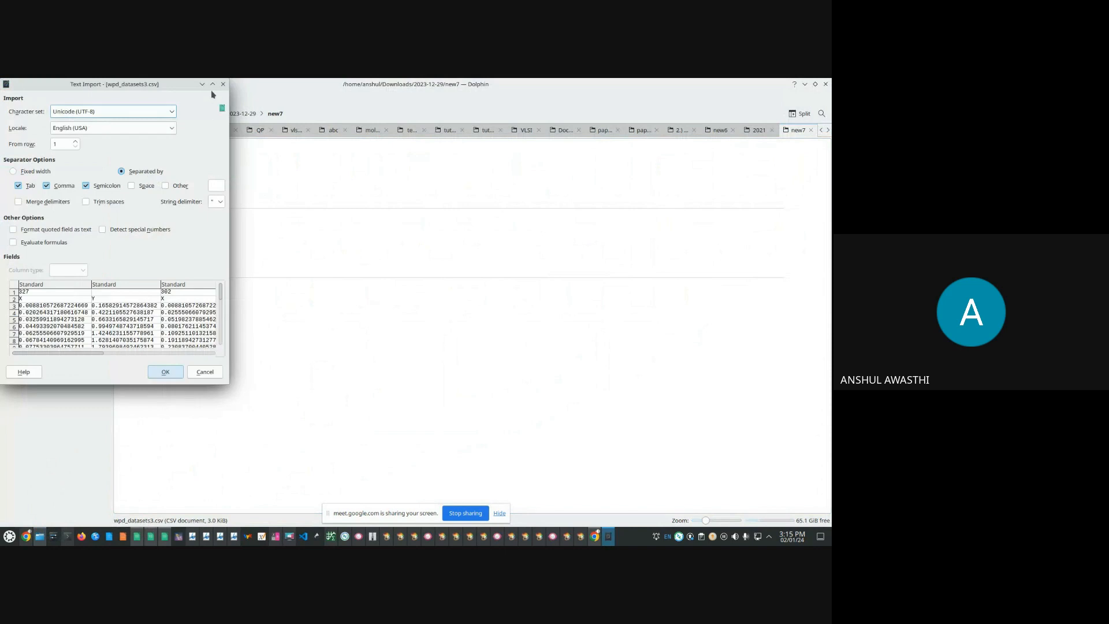
pyautogui.click(165, 374)
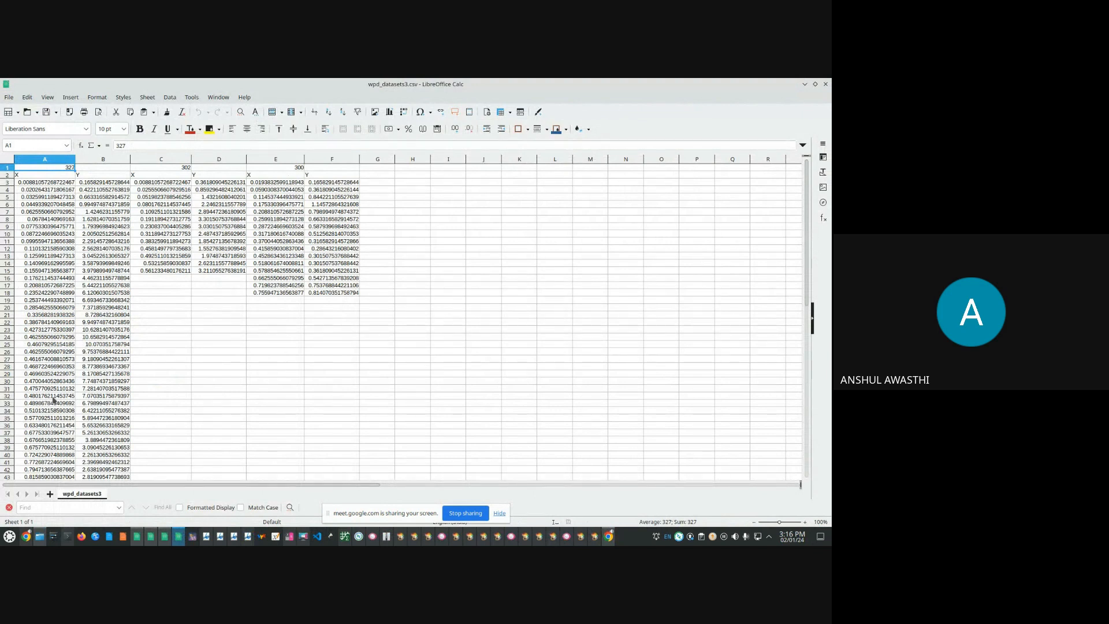
pyautogui.scroll(-3, 237, 344)
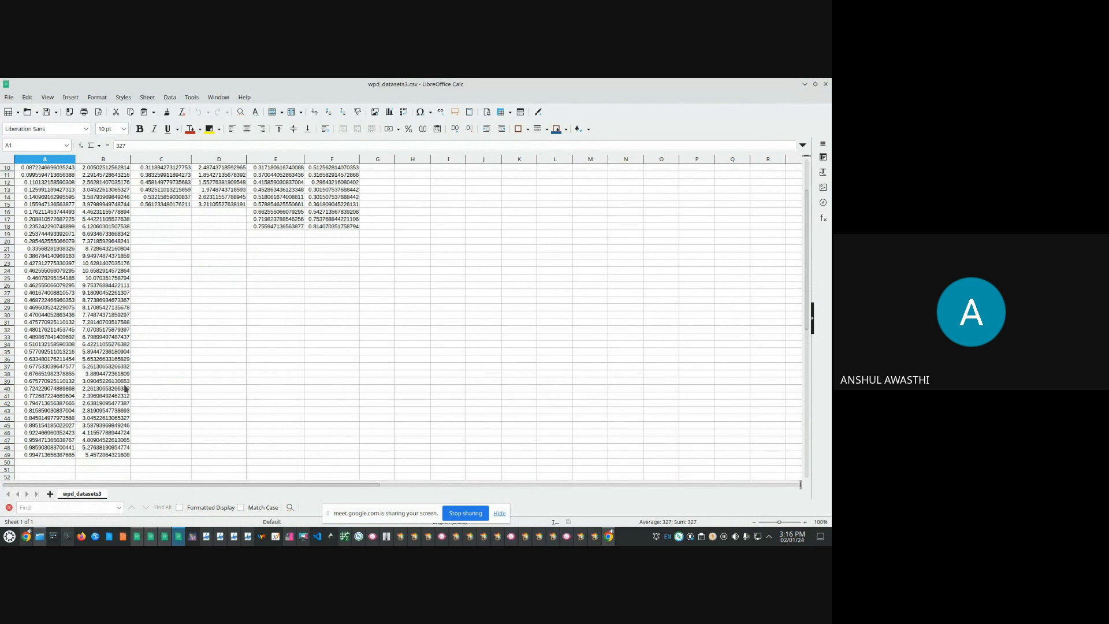
# Step: Minimize the wpd_datasets3.csv spreadsheet, the file manager and the project3b.csv spreadsheet
pyautogui.click(805, 85)
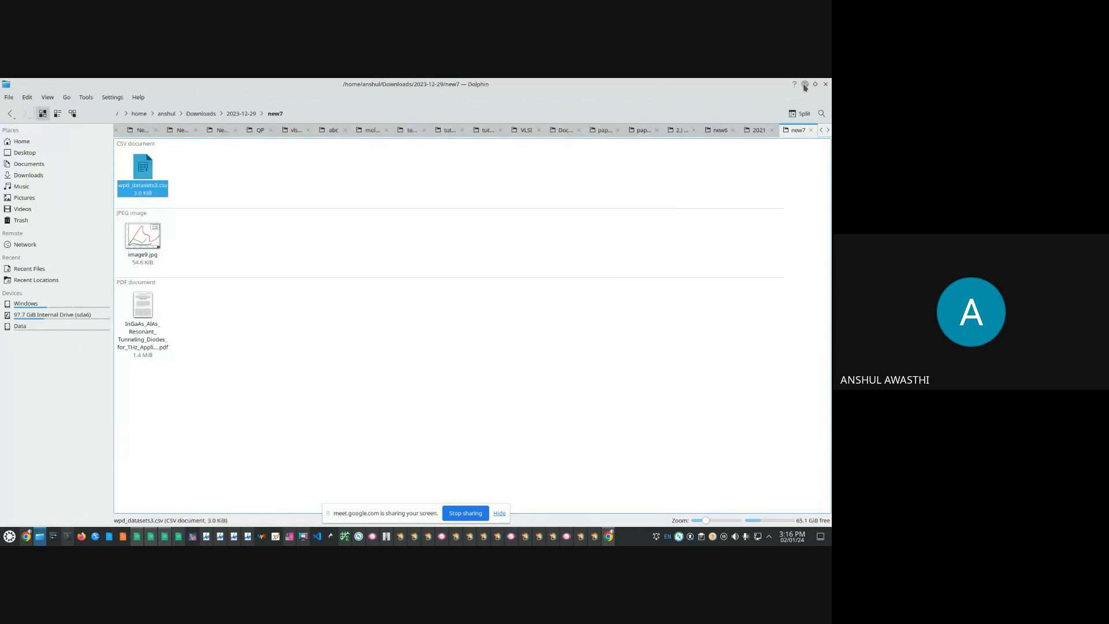
pyautogui.click(805, 84)
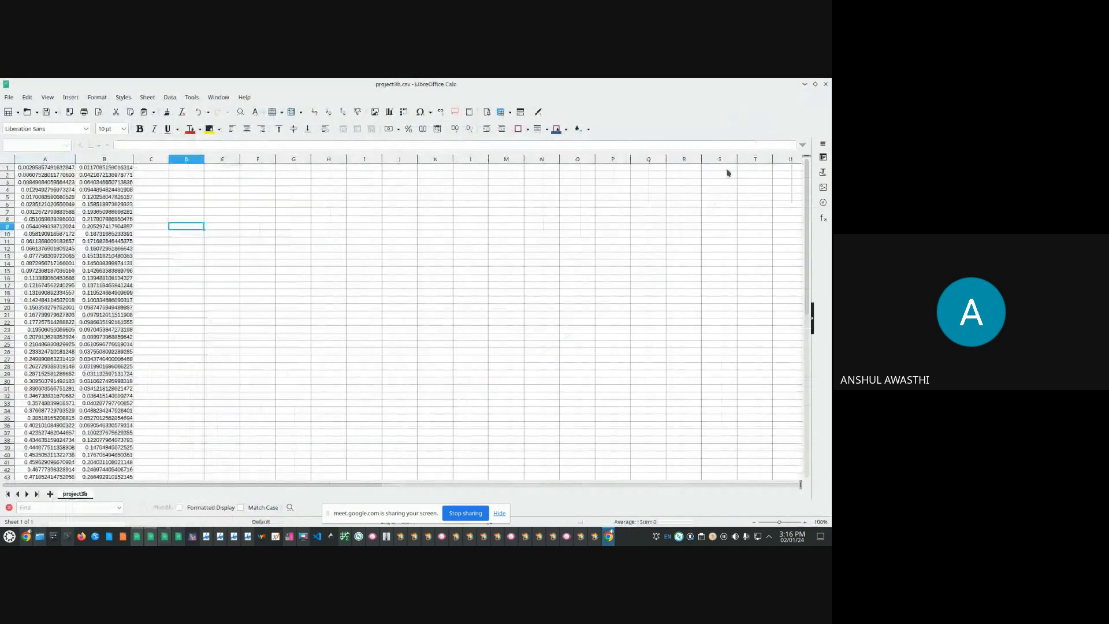
pyautogui.click(804, 85)
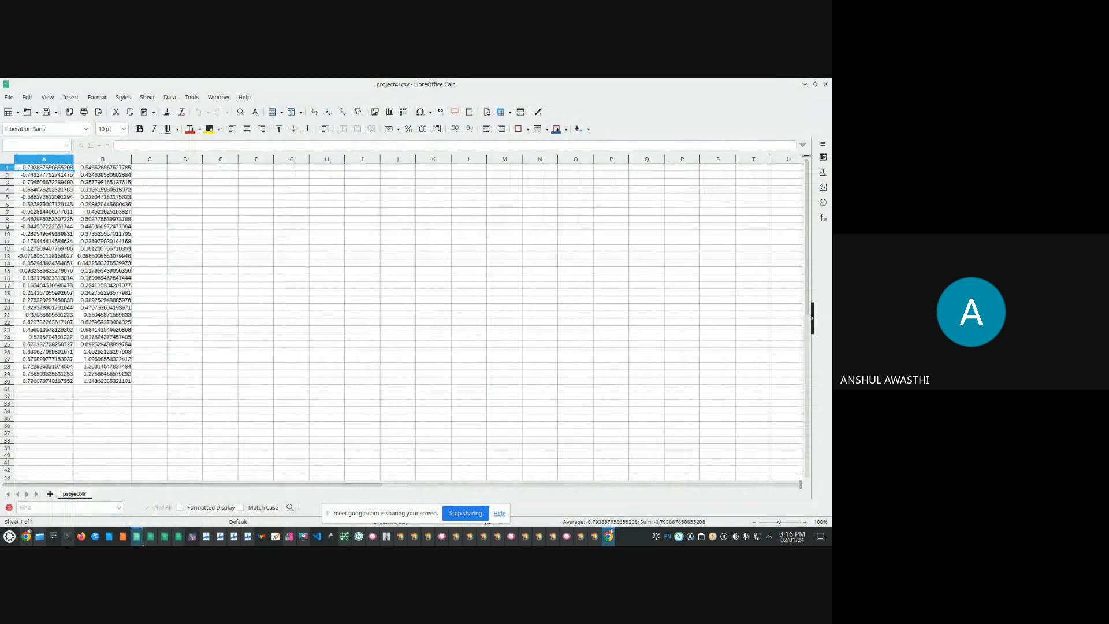
# Step: Check the Google Meet call in Chrome, and minimize it and the remaining spreadsheet to reveal the desktop
pyautogui.click(610, 536)
pyautogui.click(610, 536)
pyautogui.click(27, 537)
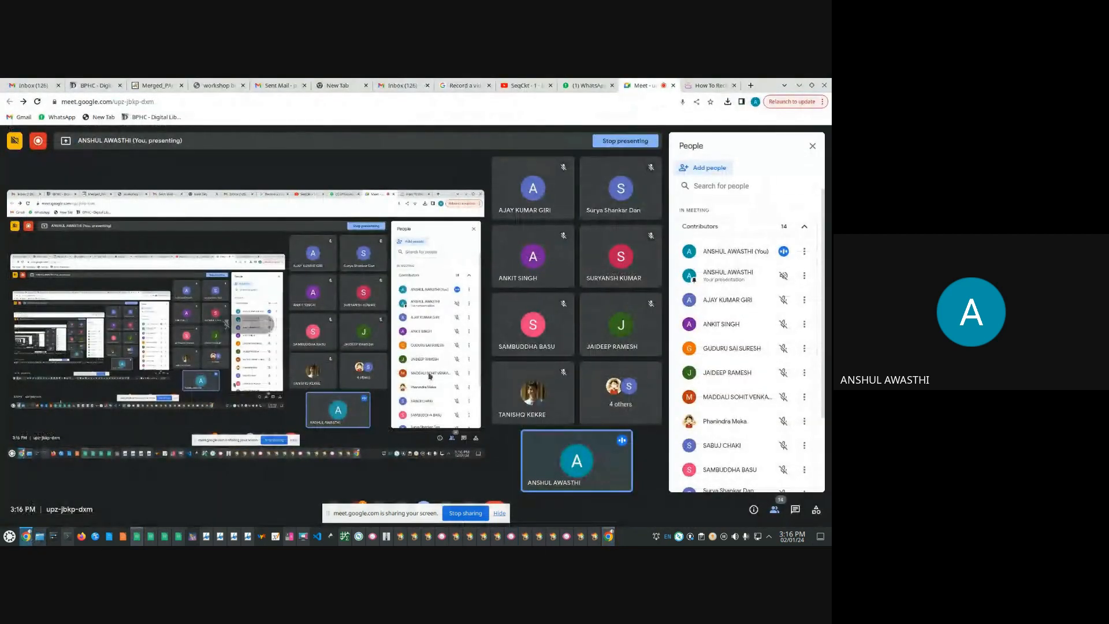
pyautogui.click(800, 88)
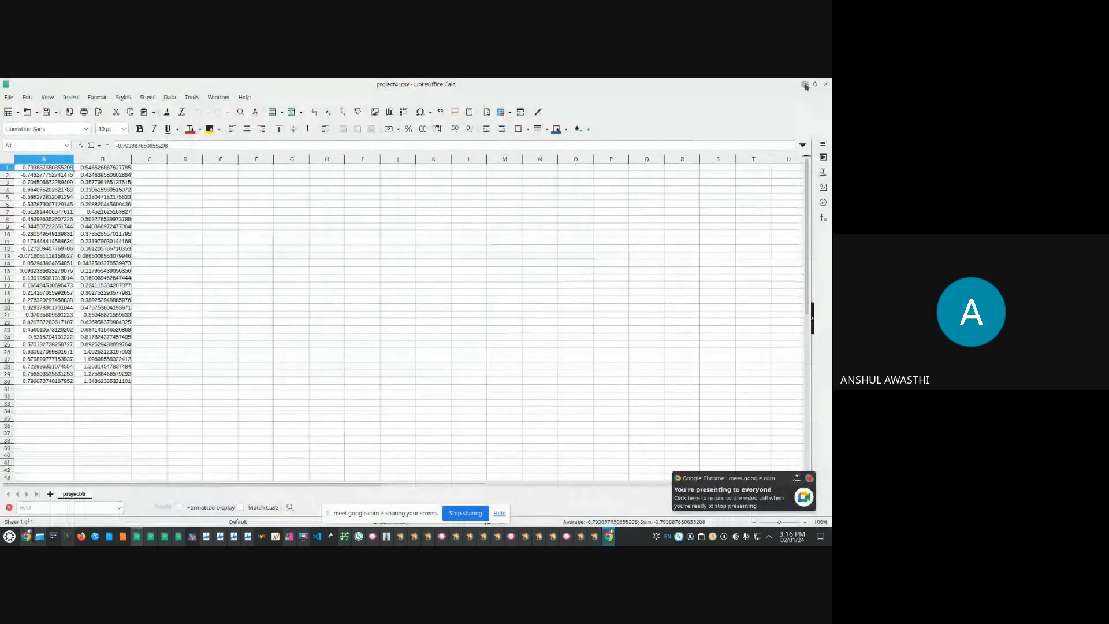
pyautogui.click(804, 84)
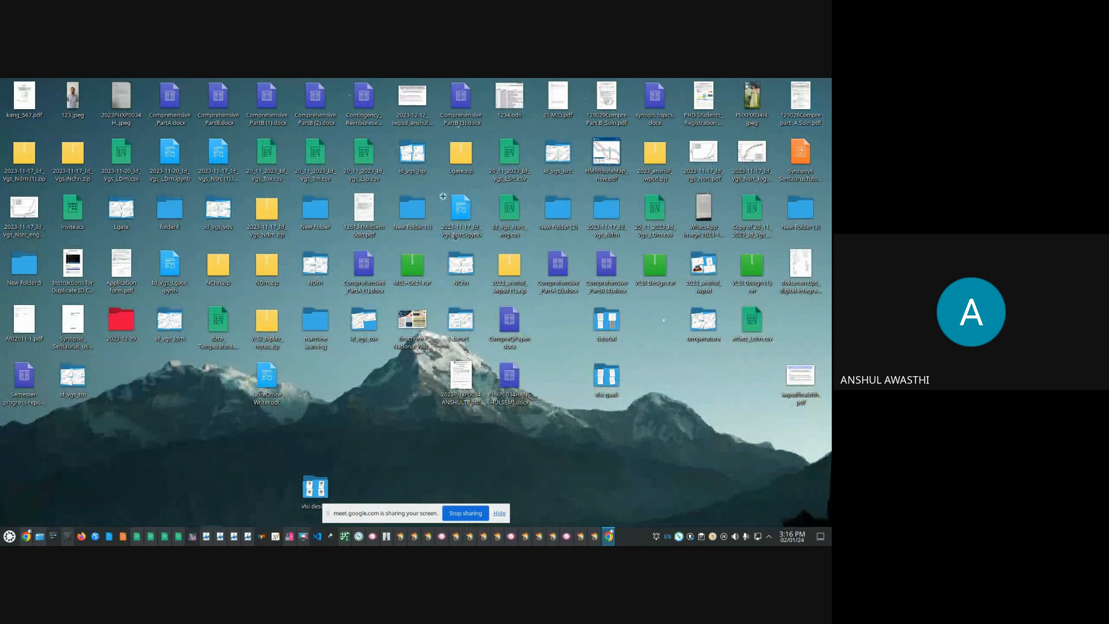
# Step: Return to the Dolphin file manager, go back to the 2023-12-29 folder and reopen its new7 subfolder
pyautogui.click(40, 536)
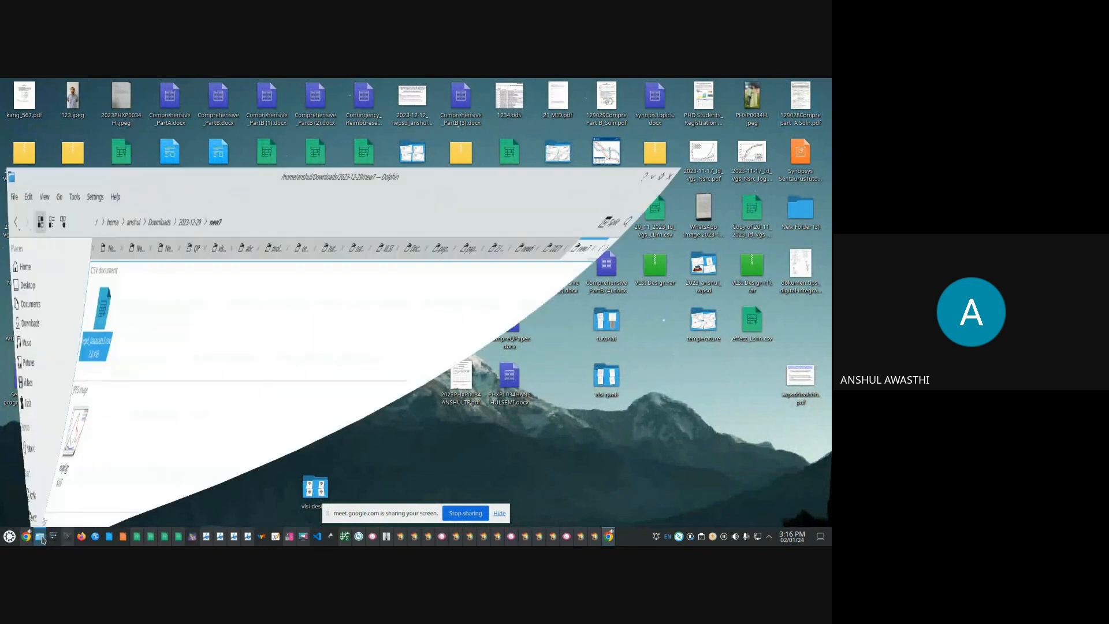
pyautogui.click(10, 113)
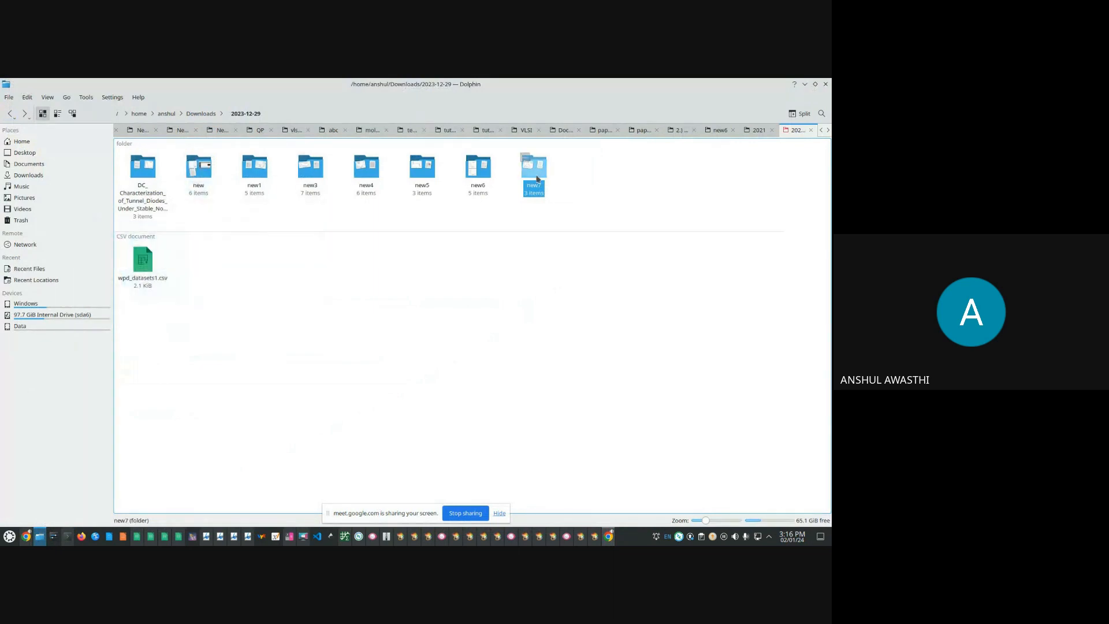
pyautogui.moveTo(537, 179)
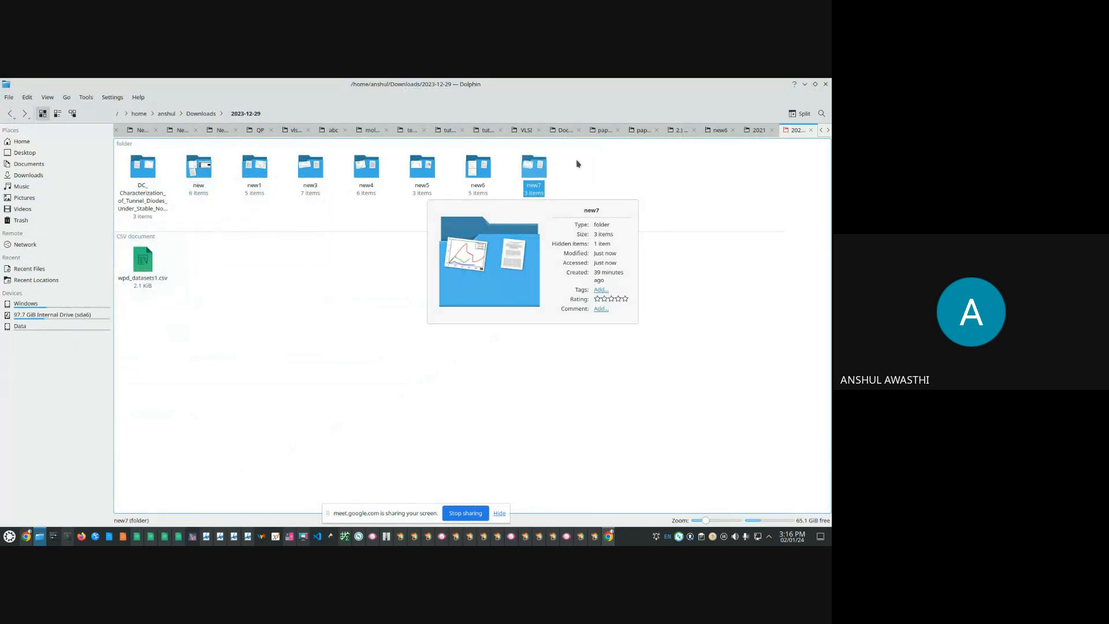
pyautogui.click(543, 173)
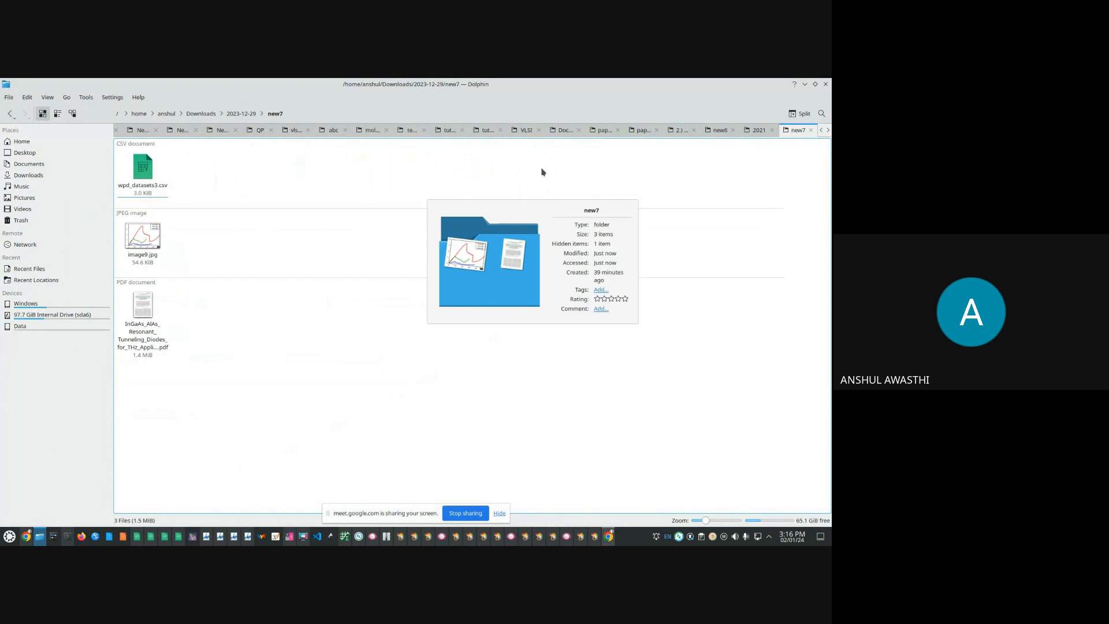